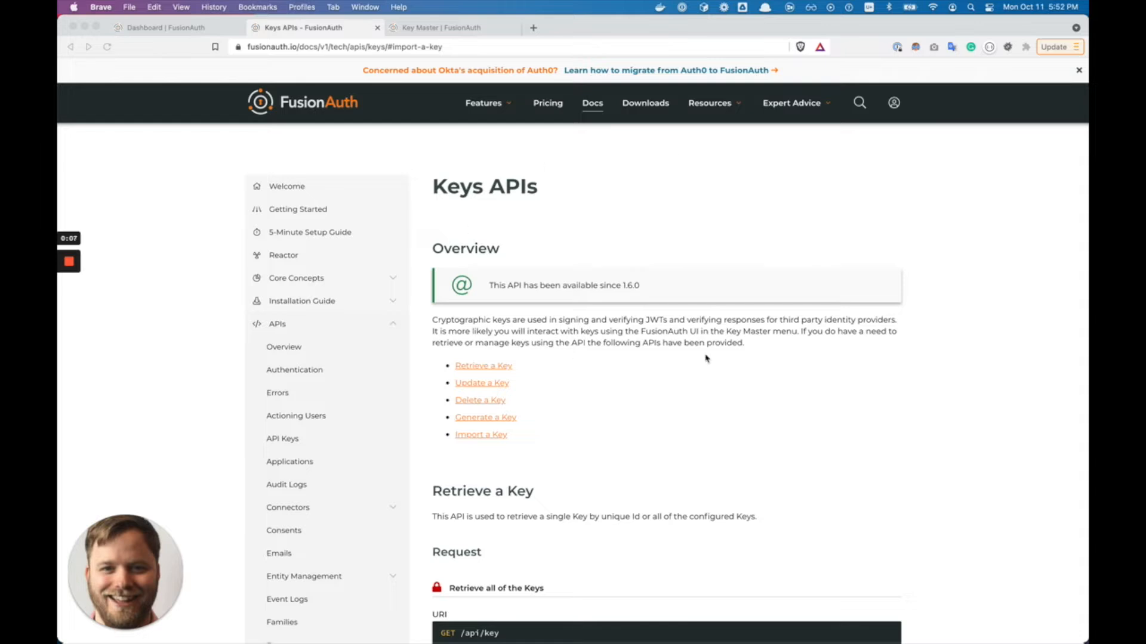
Open the Keys API reference by way of the full FusionAuth documentation
click(489, 187)
drag(433, 186, 533, 185)
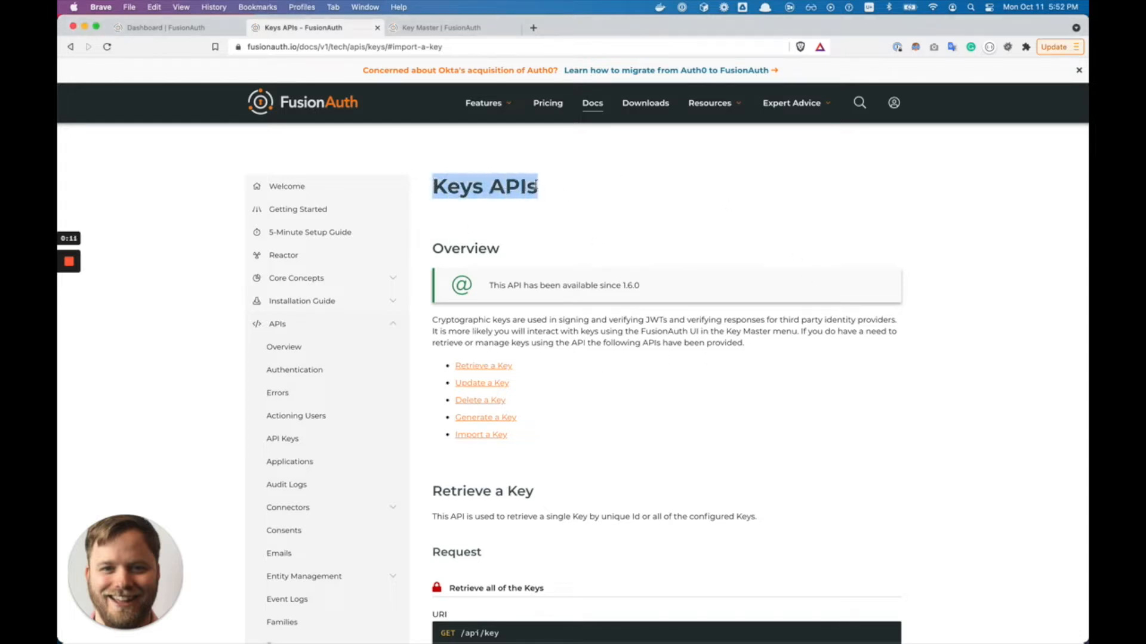
click(537, 167)
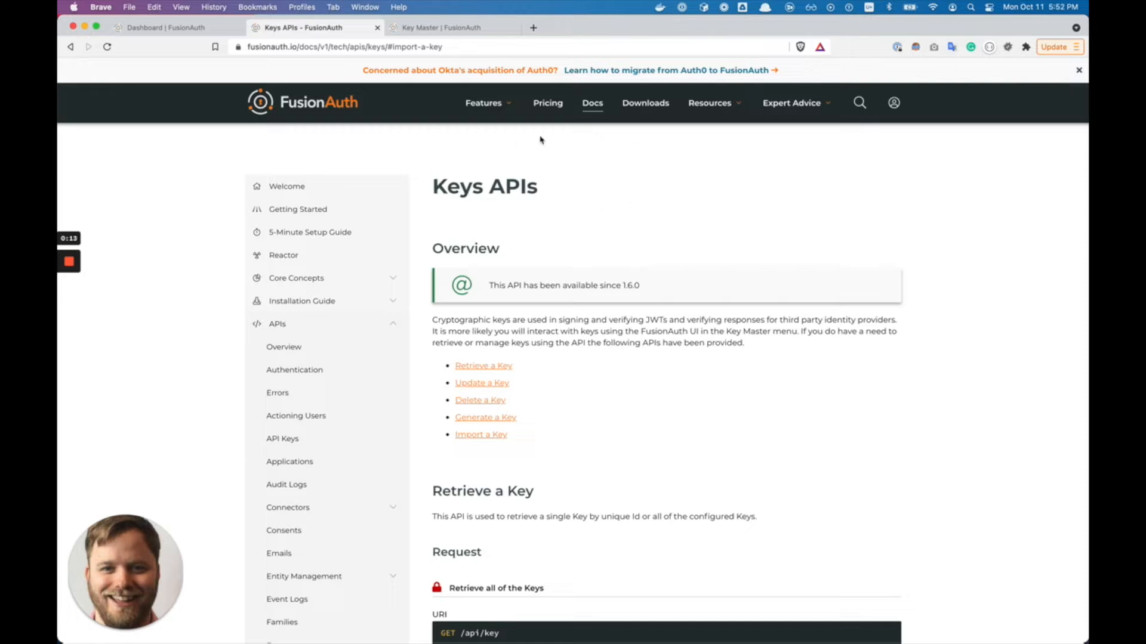
click(594, 111)
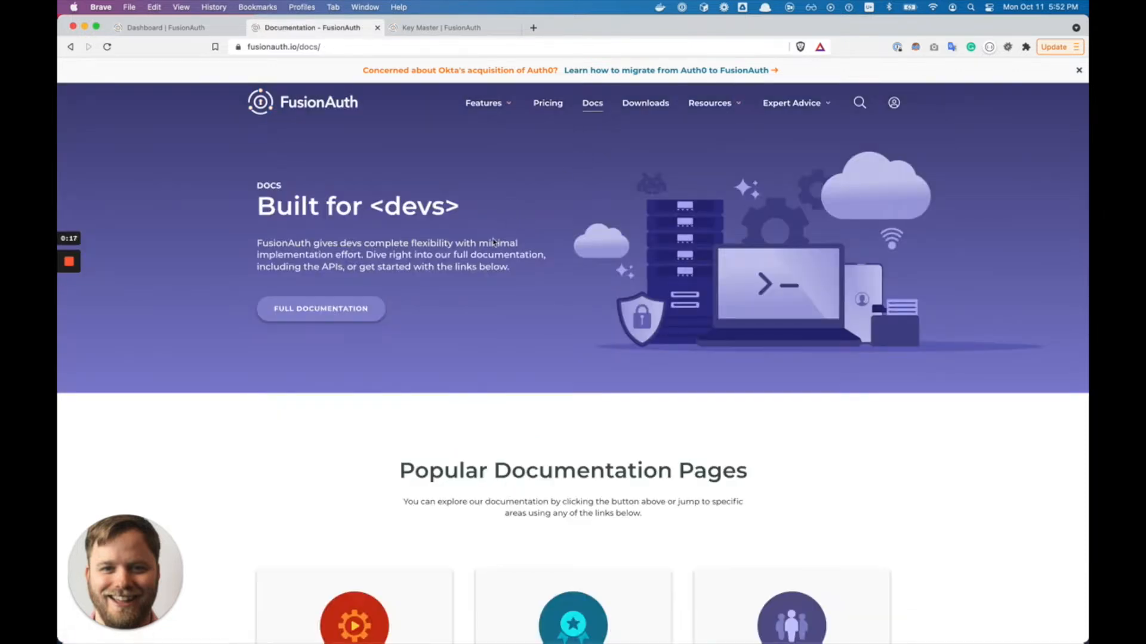
click(358, 311)
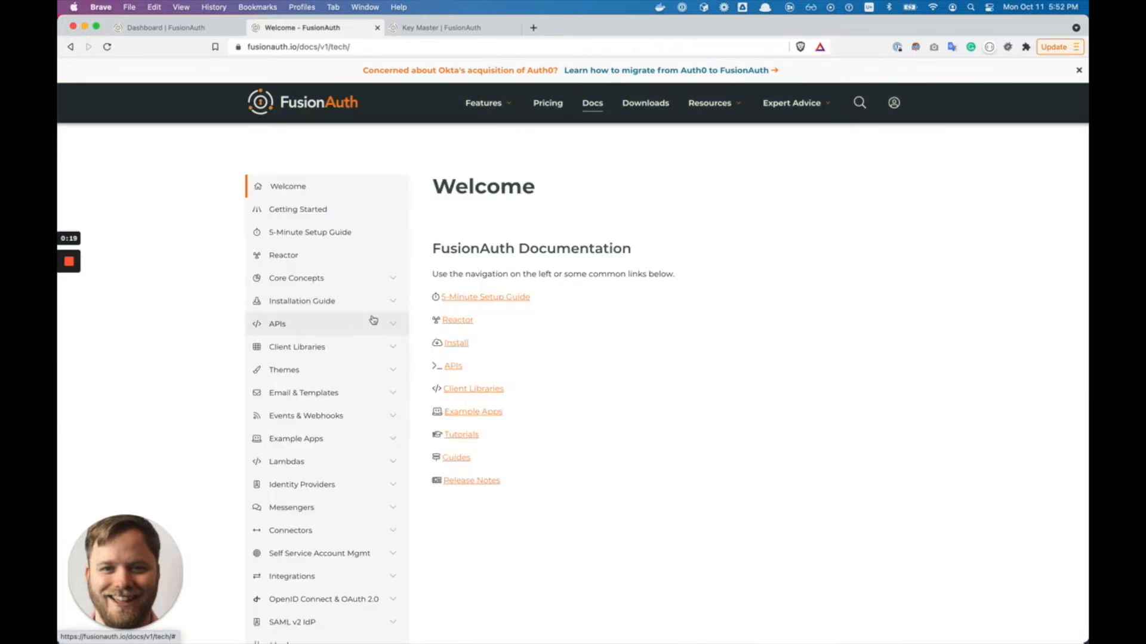
click(390, 324)
scroll(375, 364, down, 5)
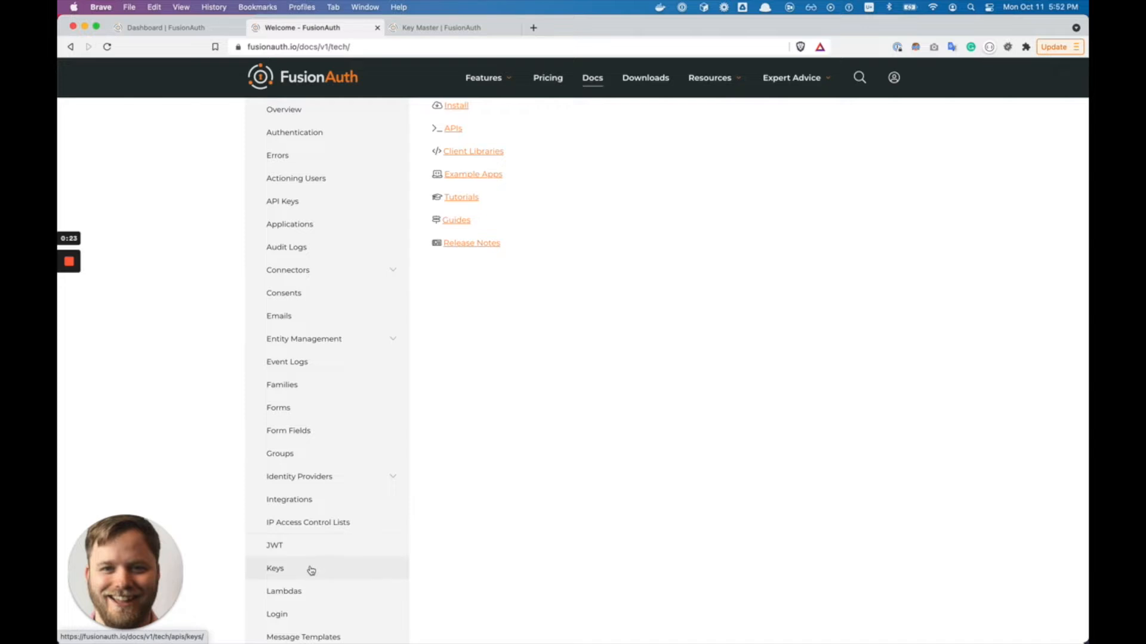
click(310, 570)
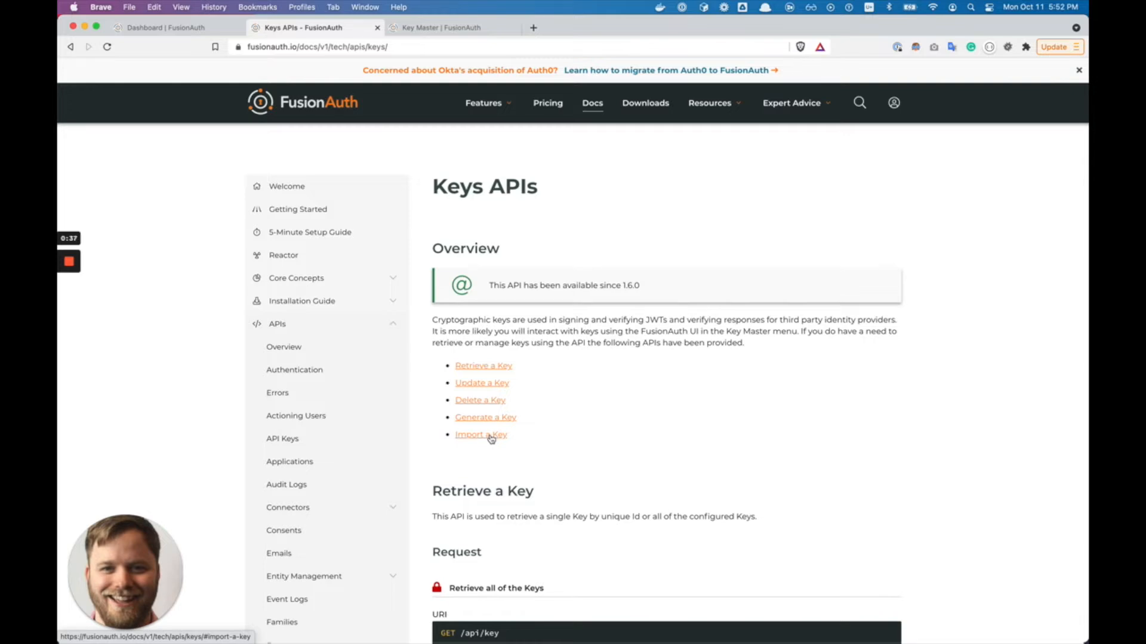
Go to the Import a Key section and examine its two POST endpoints and the keyId request parameter
click(490, 439)
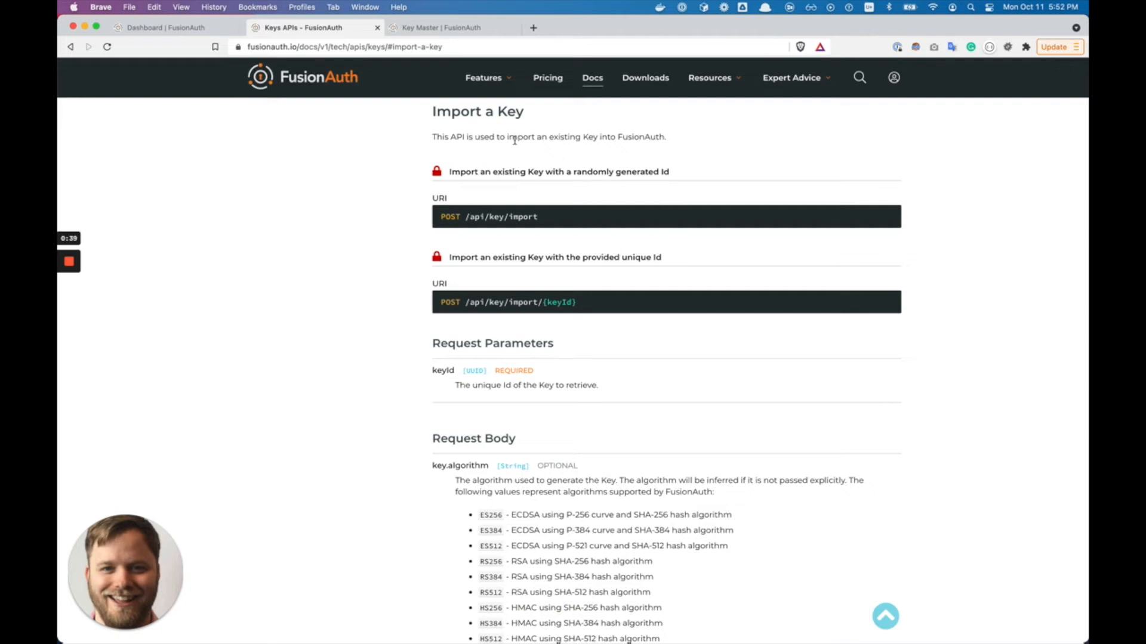
drag(668, 139, 431, 140)
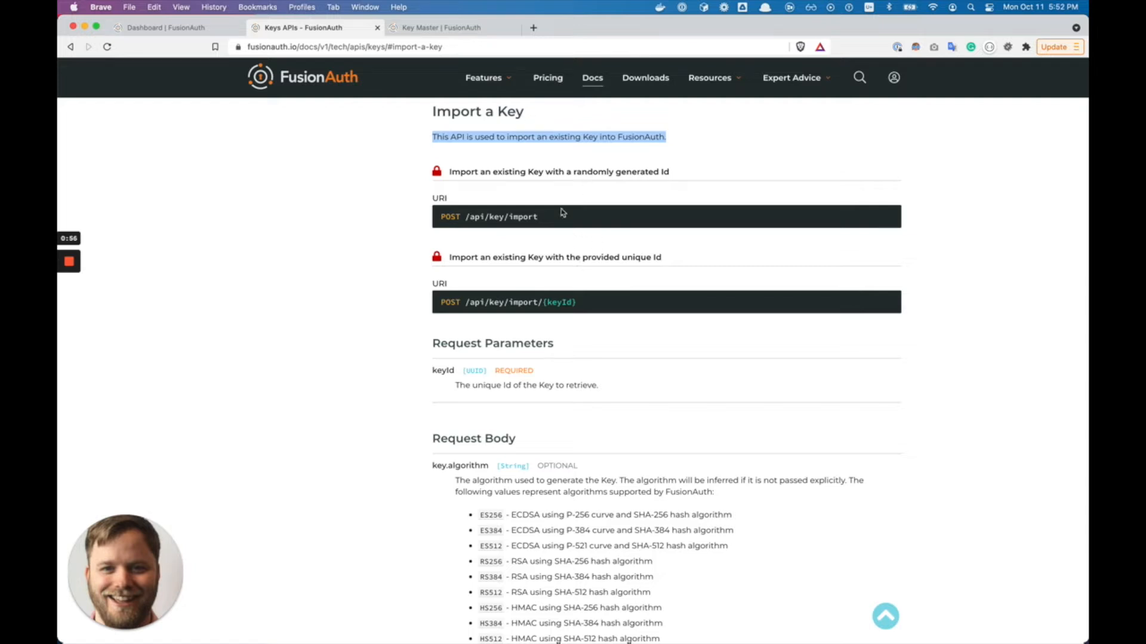
drag(539, 217, 440, 216)
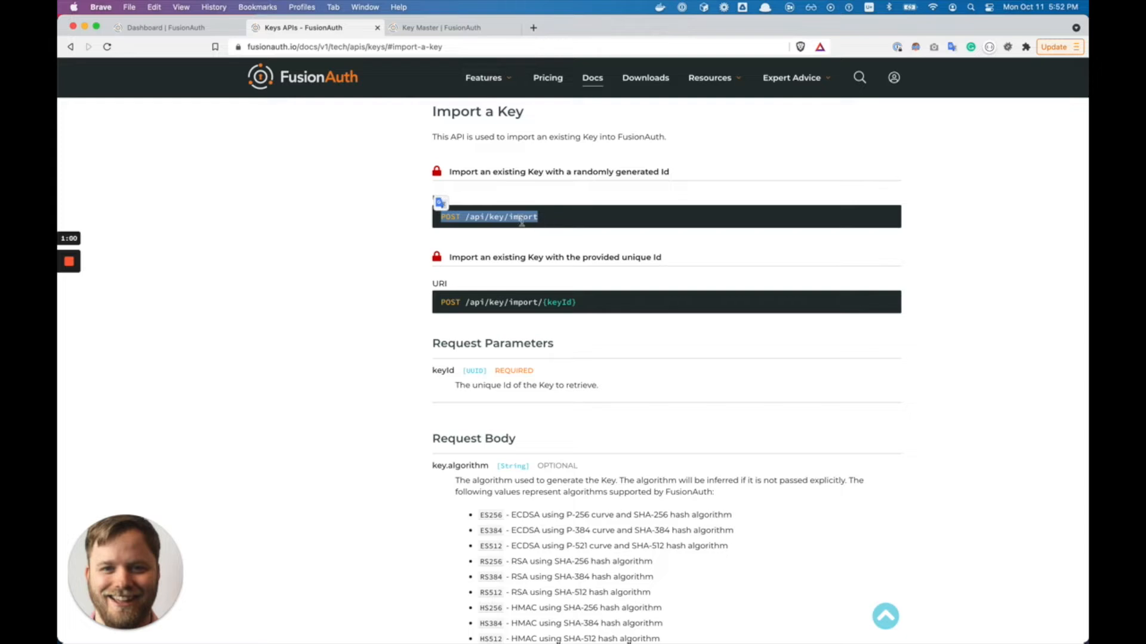
double_click(559, 303)
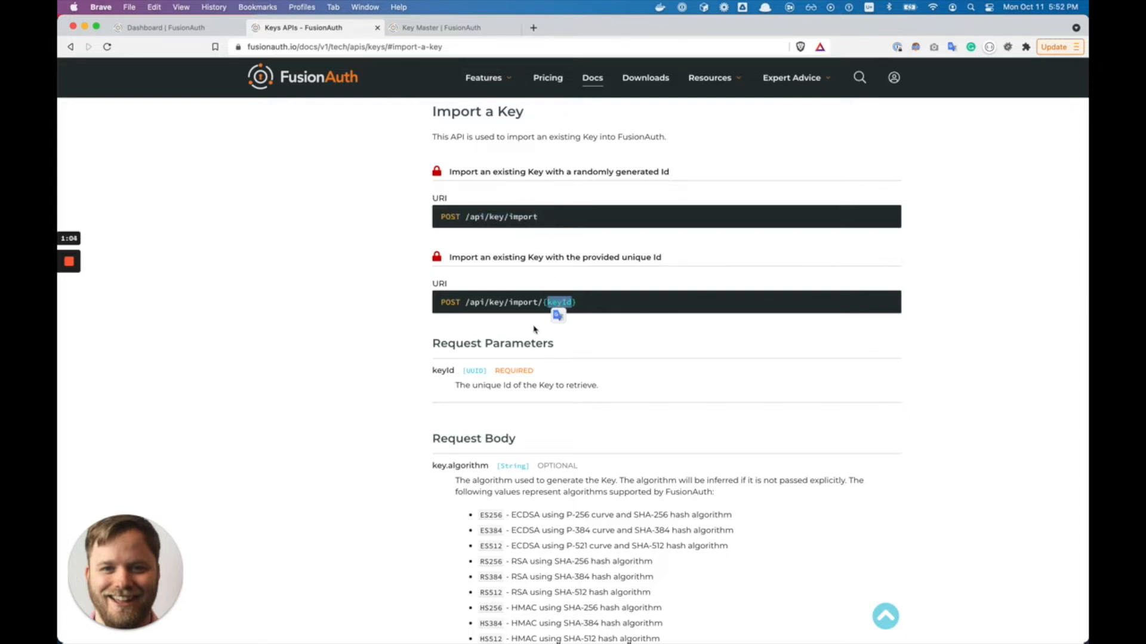
scroll(537, 349, down, 3)
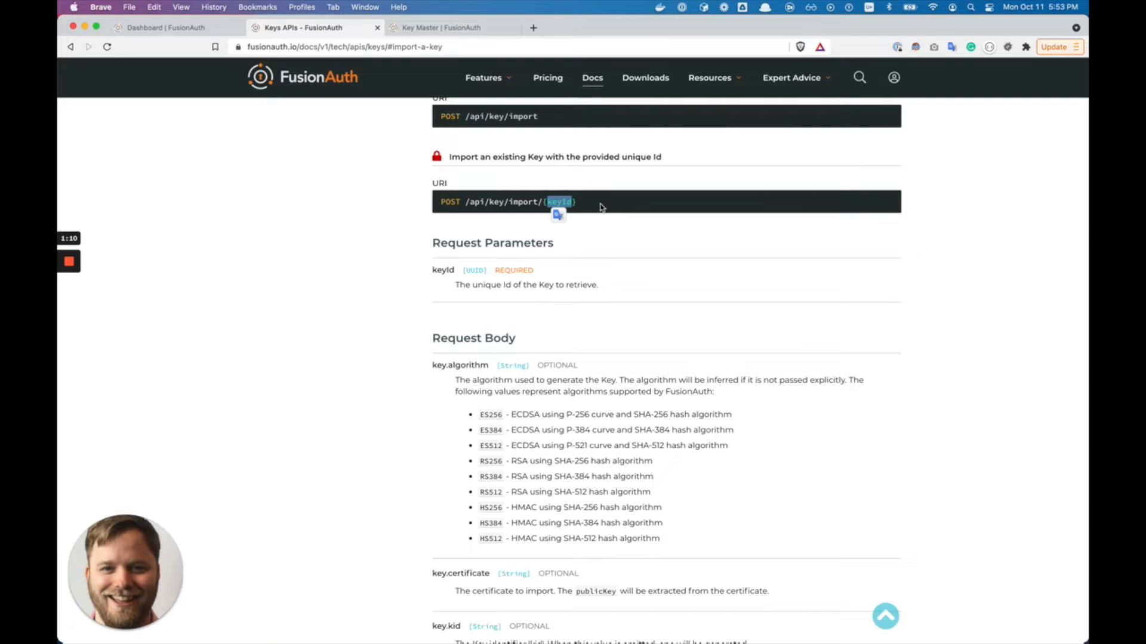
click(645, 292)
drag(584, 203, 543, 204)
scroll(561, 299, down, 3)
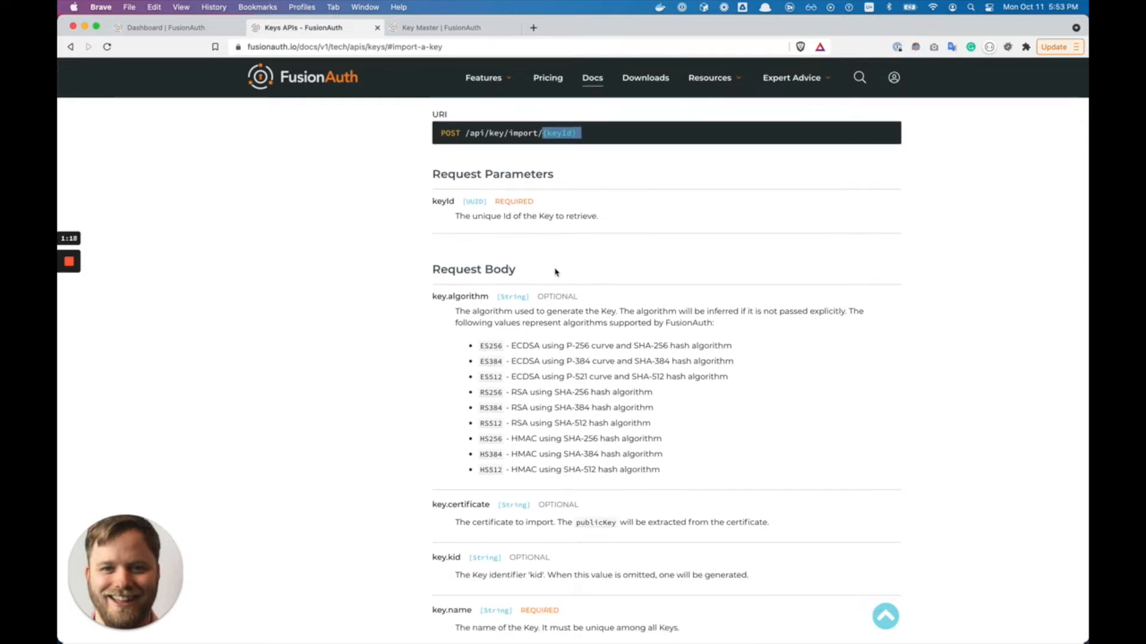
scroll(555, 271, up, 3)
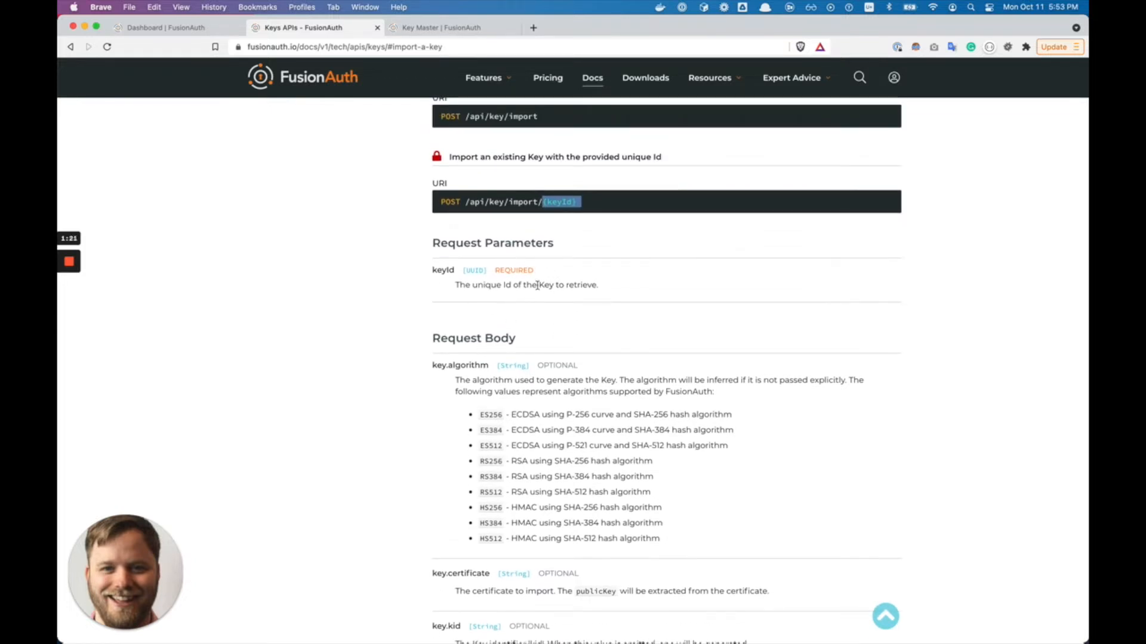
Examine the request body's key.algorithm field and its RS256 option
drag(425, 332, 517, 344)
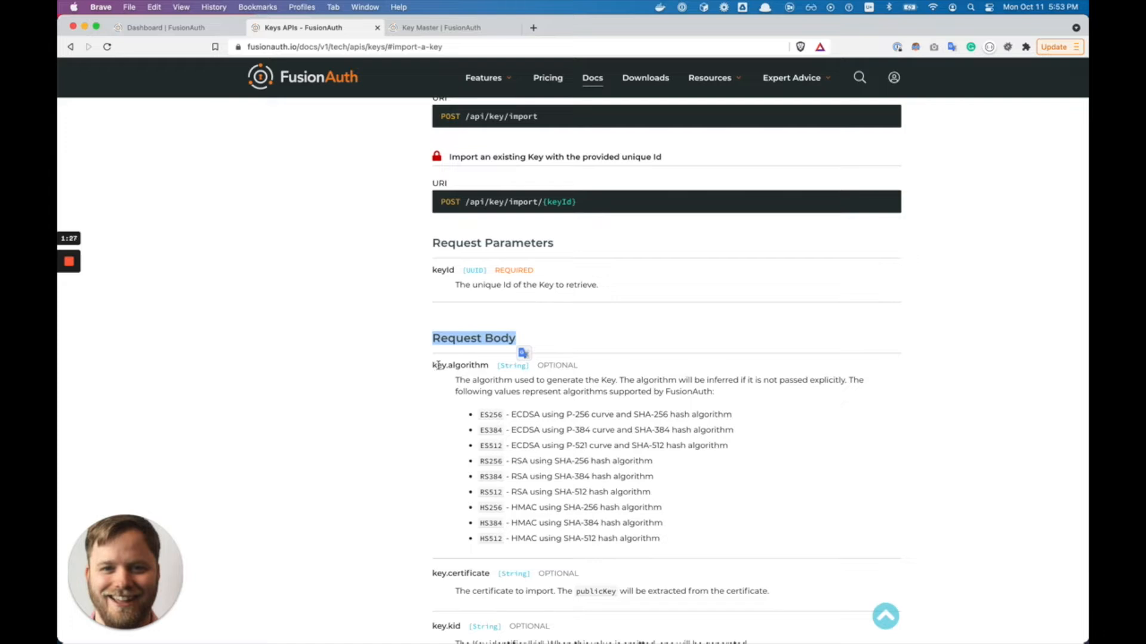
drag(431, 365, 447, 365)
scroll(443, 416, down, 2)
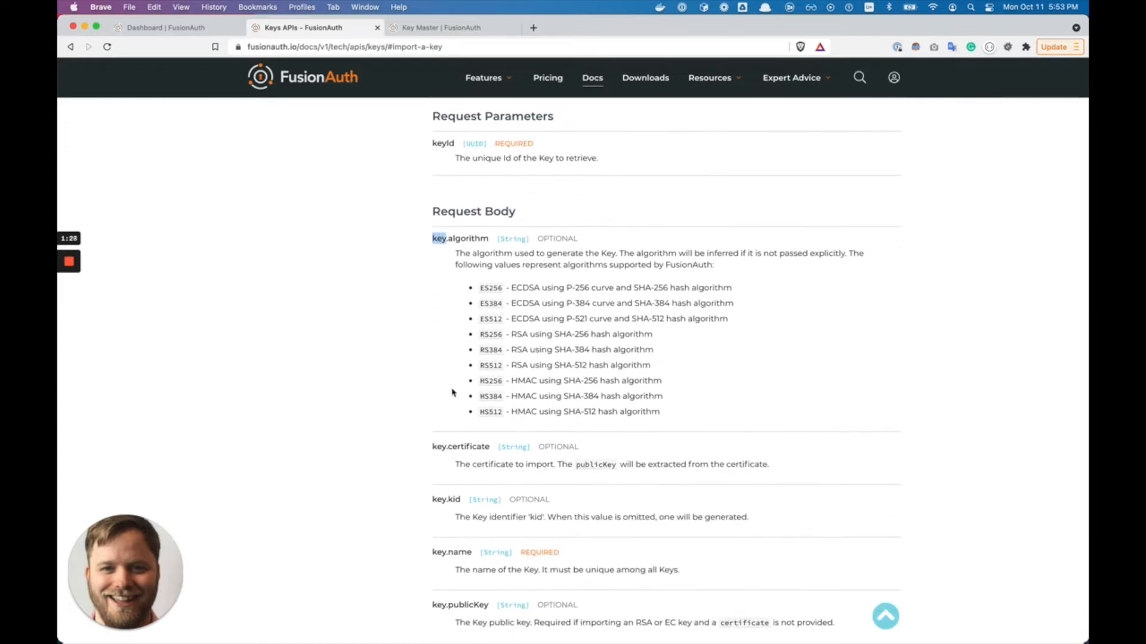
double_click(472, 240)
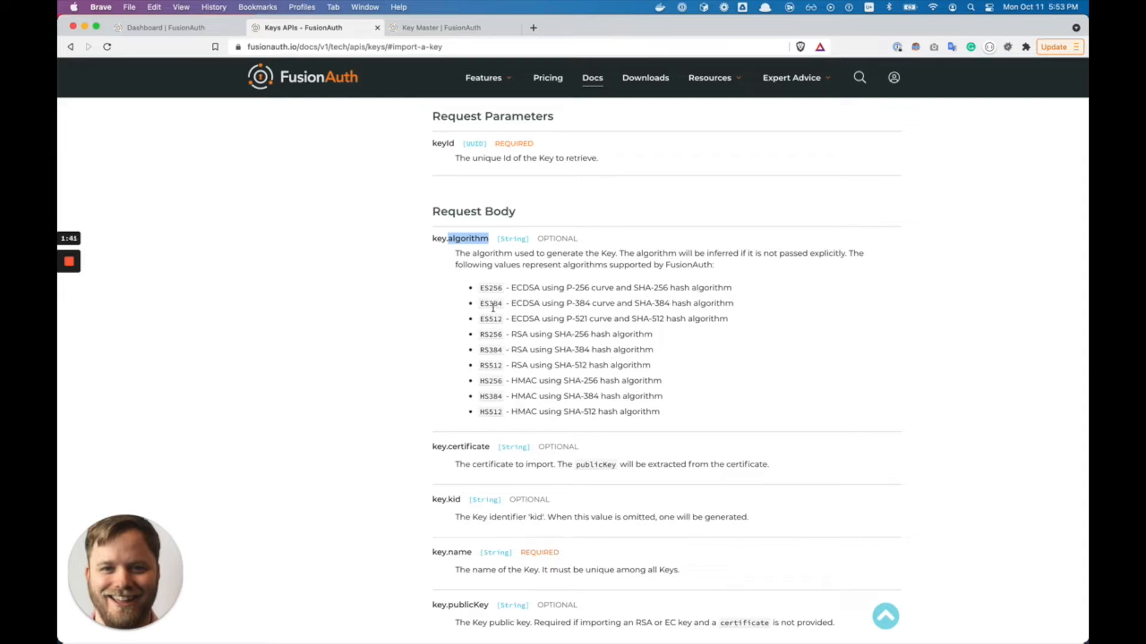
double_click(492, 335)
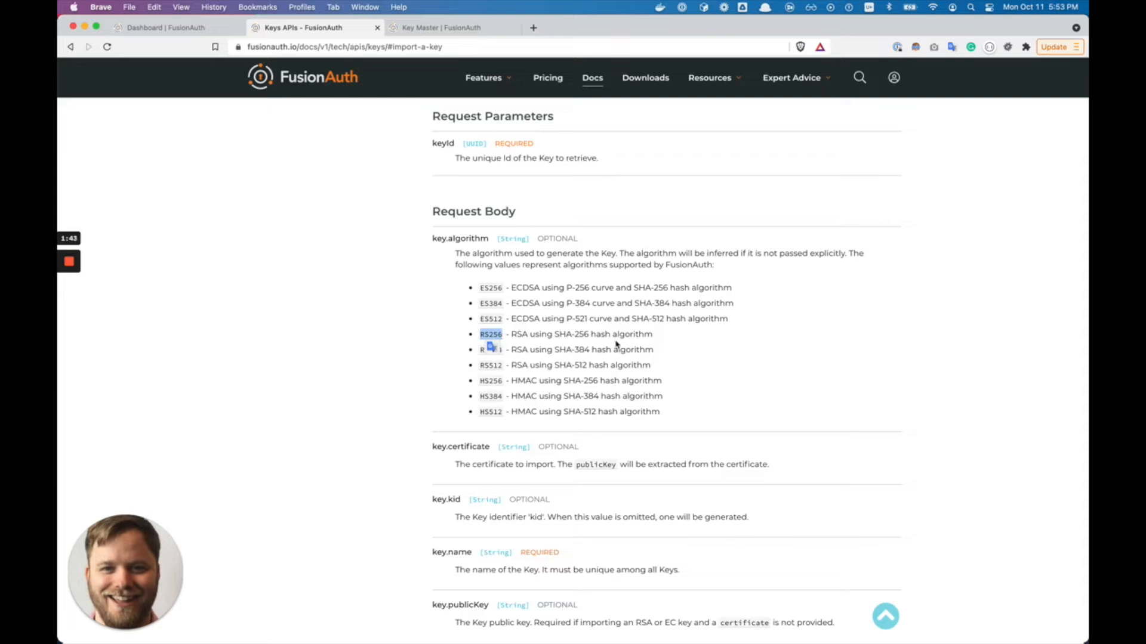
scroll(615, 362, down, 3)
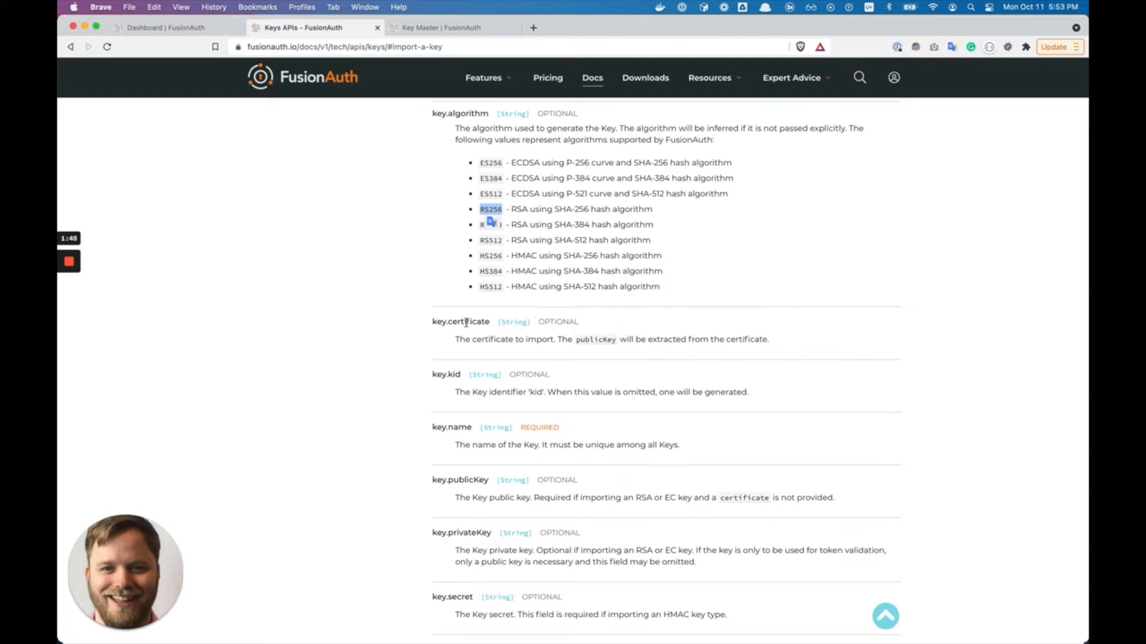
Examine the key.certificate, key.privateKey and key.name fields, and the keyId placeholder in the import URI
double_click(468, 323)
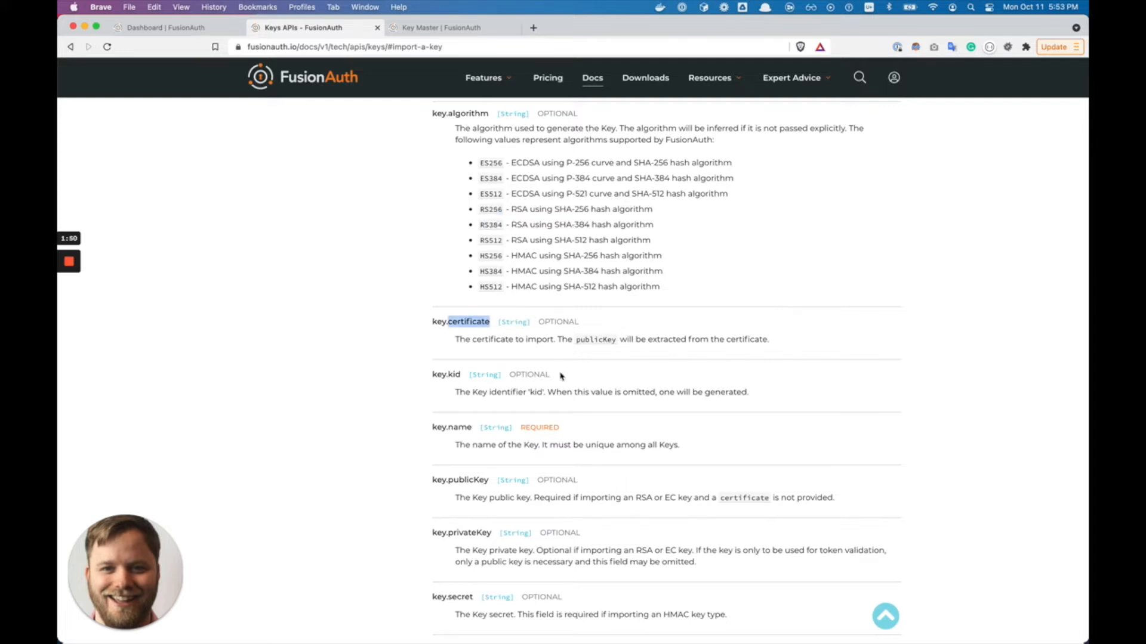
scroll(553, 385, down, 1)
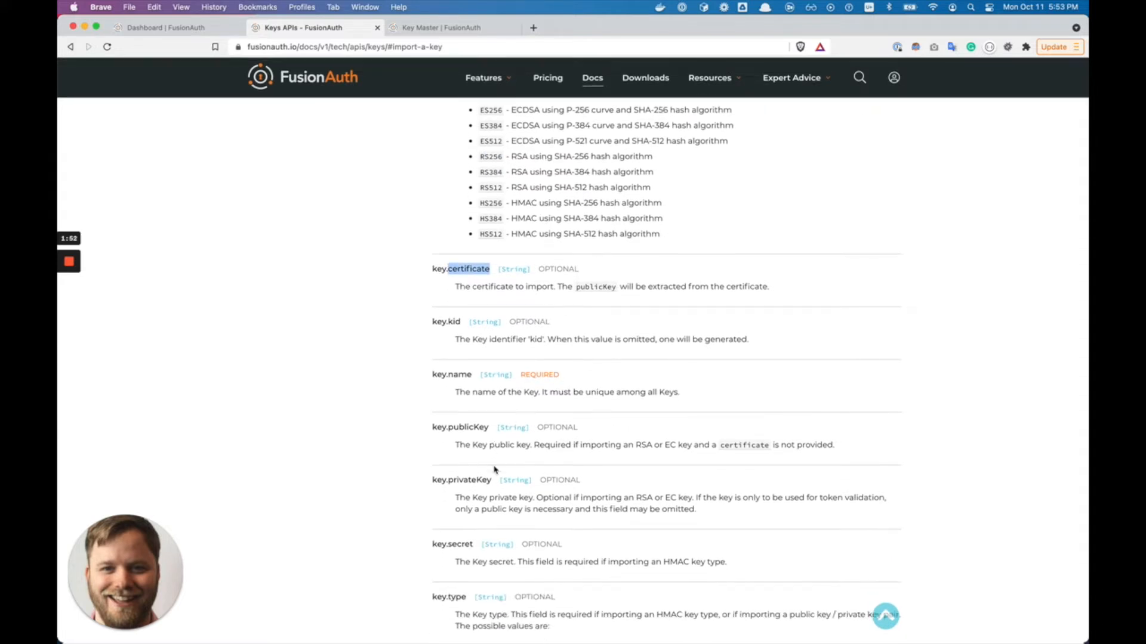
double_click(475, 480)
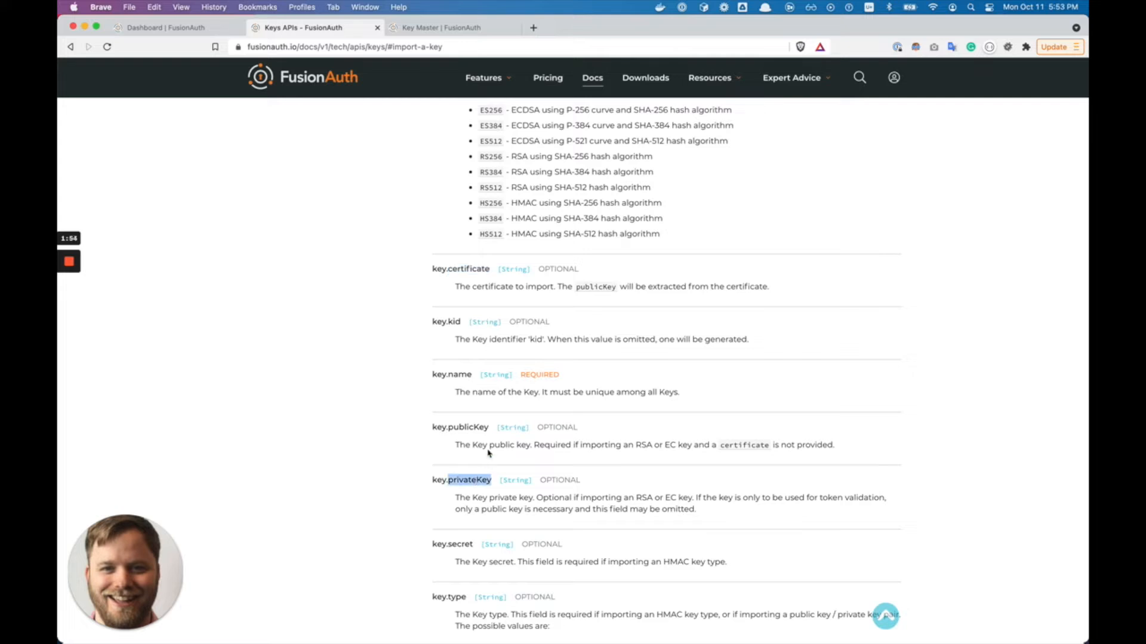
double_click(463, 373)
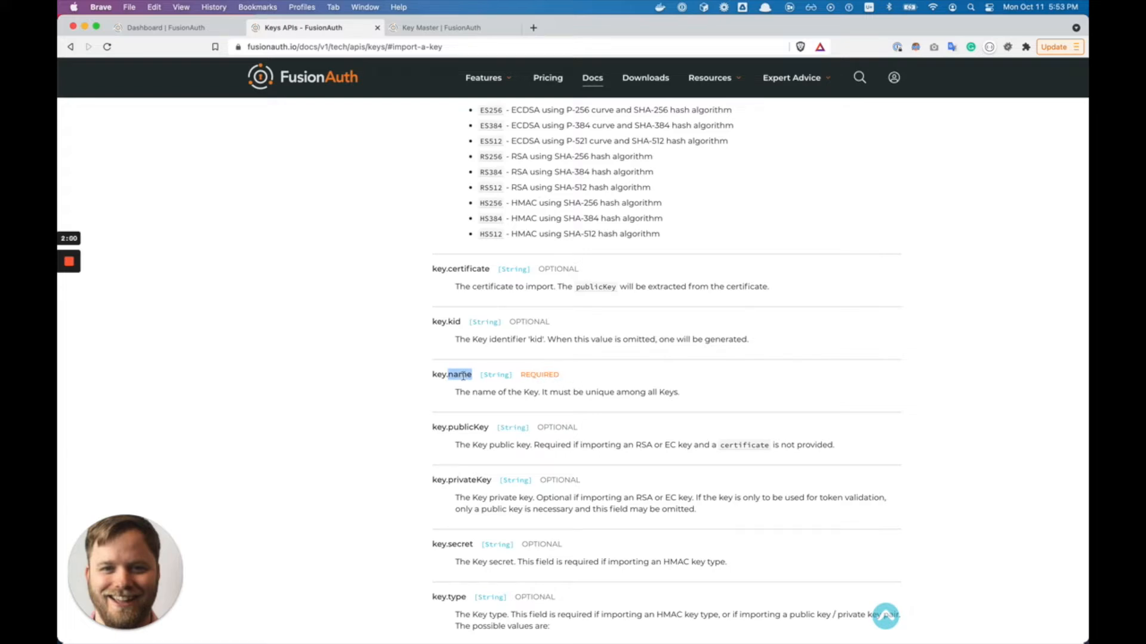
scroll(468, 376, up, 8)
double_click(550, 347)
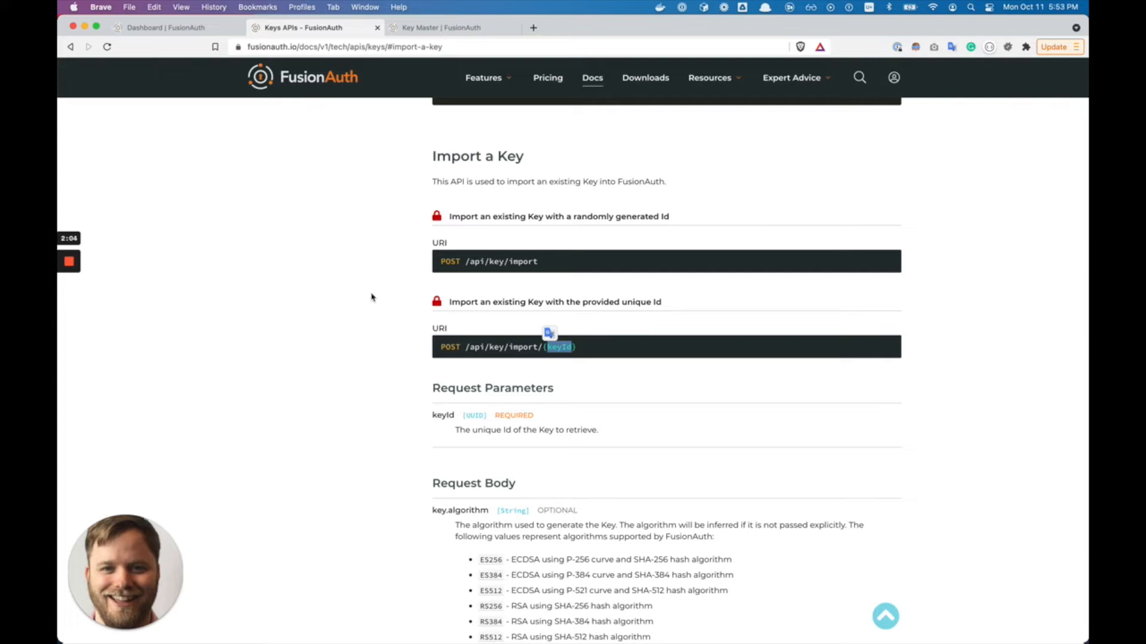
Switch to Insomnia and review the algorithm, name, privateKey and certificate fields in the key import request body
key(super+space)
text(in)
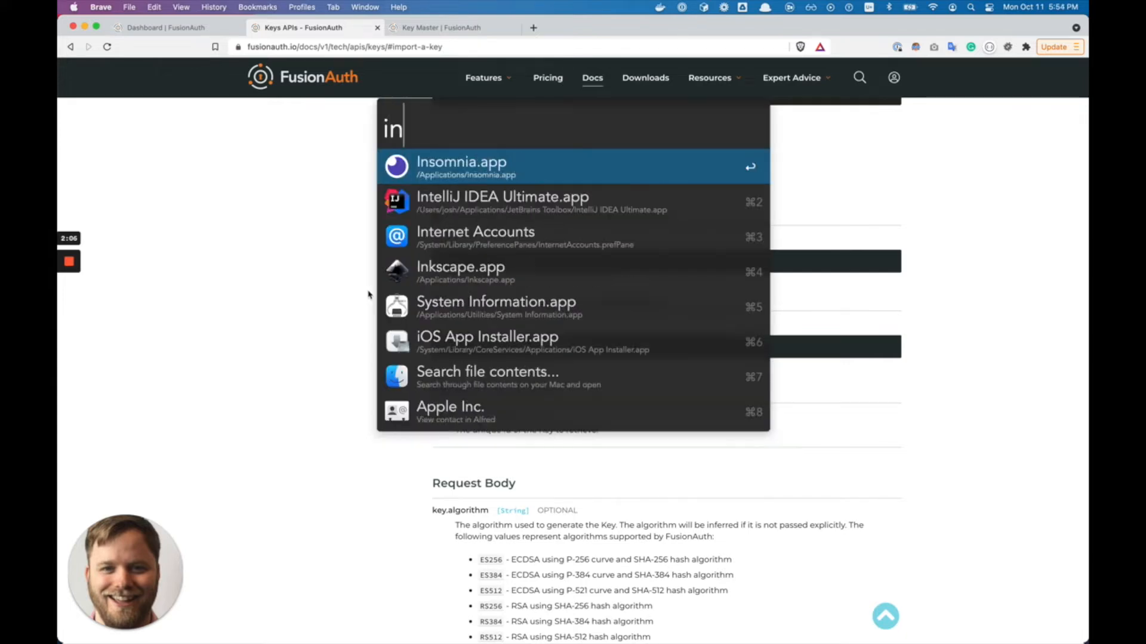
key(Return)
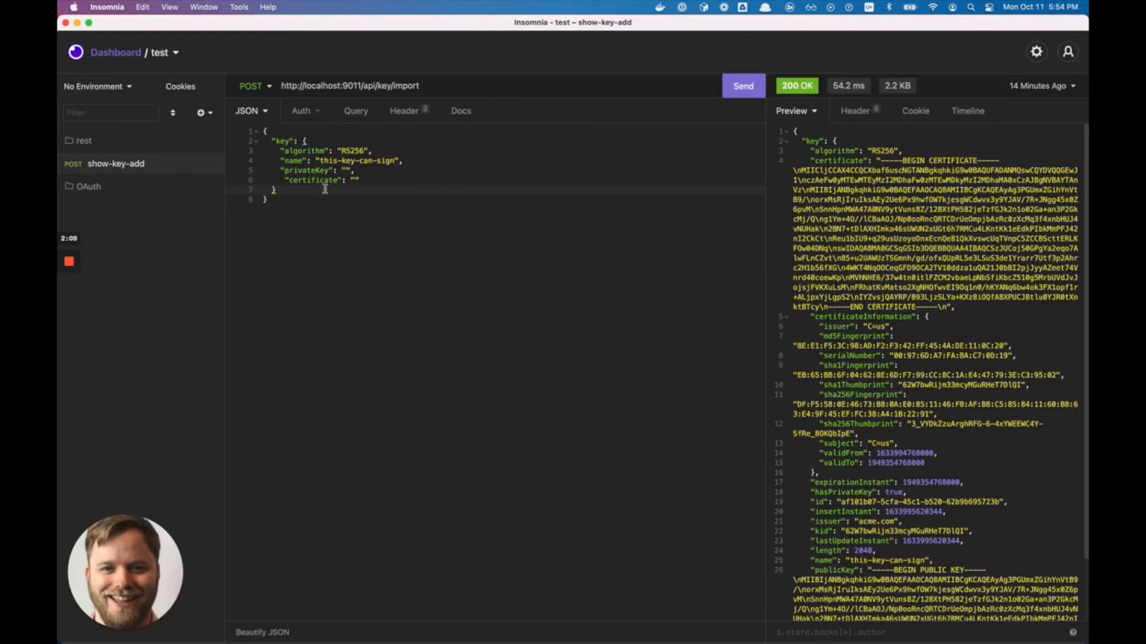
double_click(282, 141)
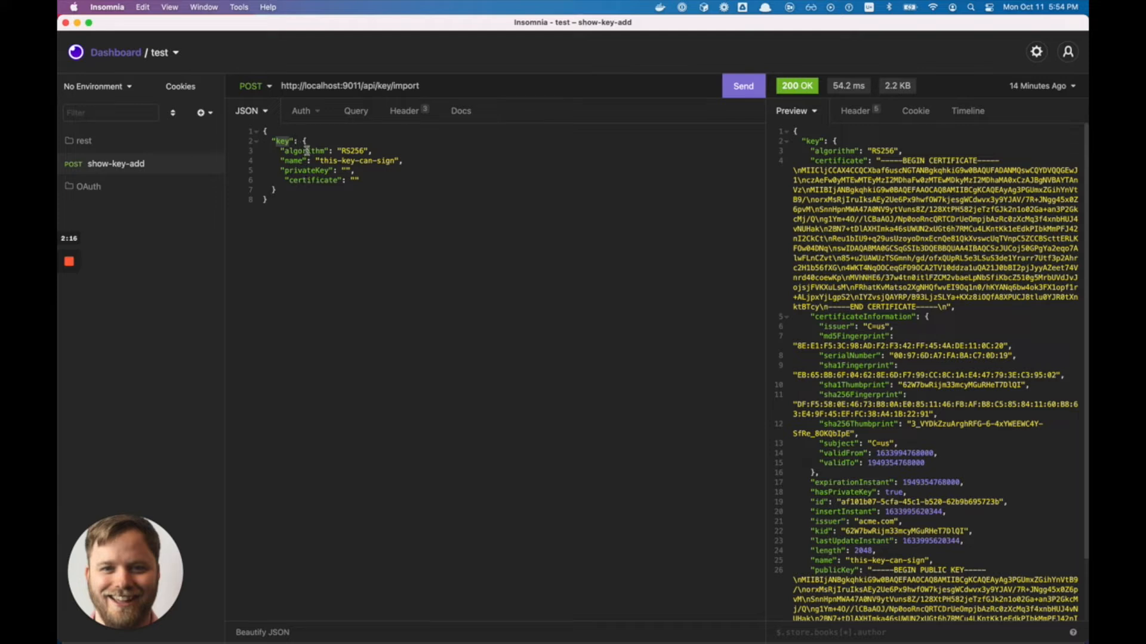
double_click(351, 151)
drag(395, 163, 322, 165)
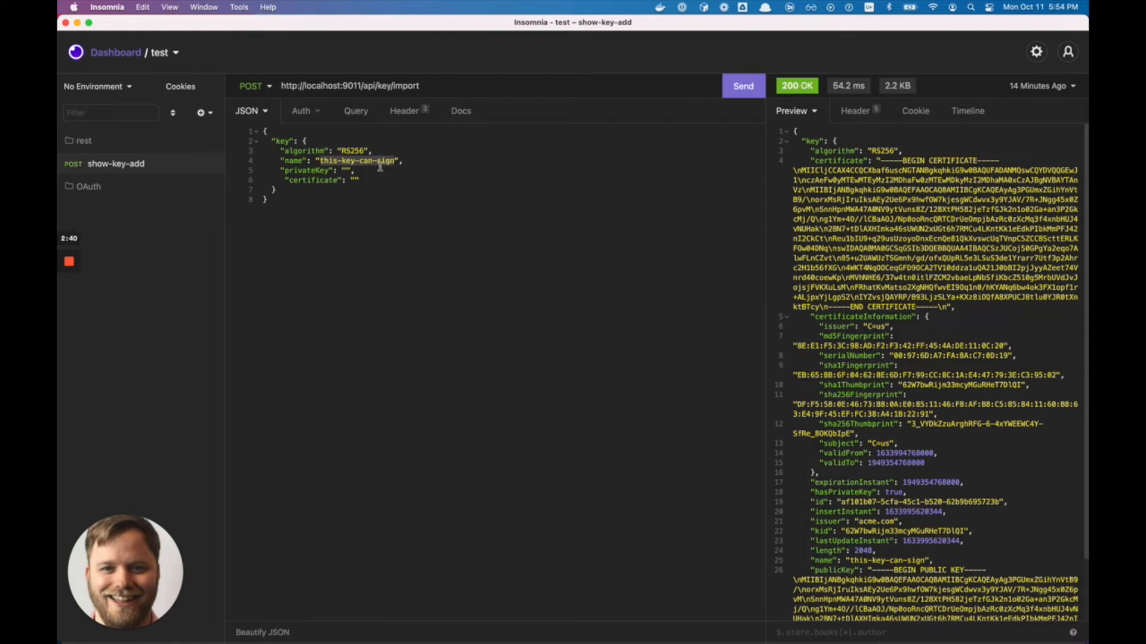
click(345, 171)
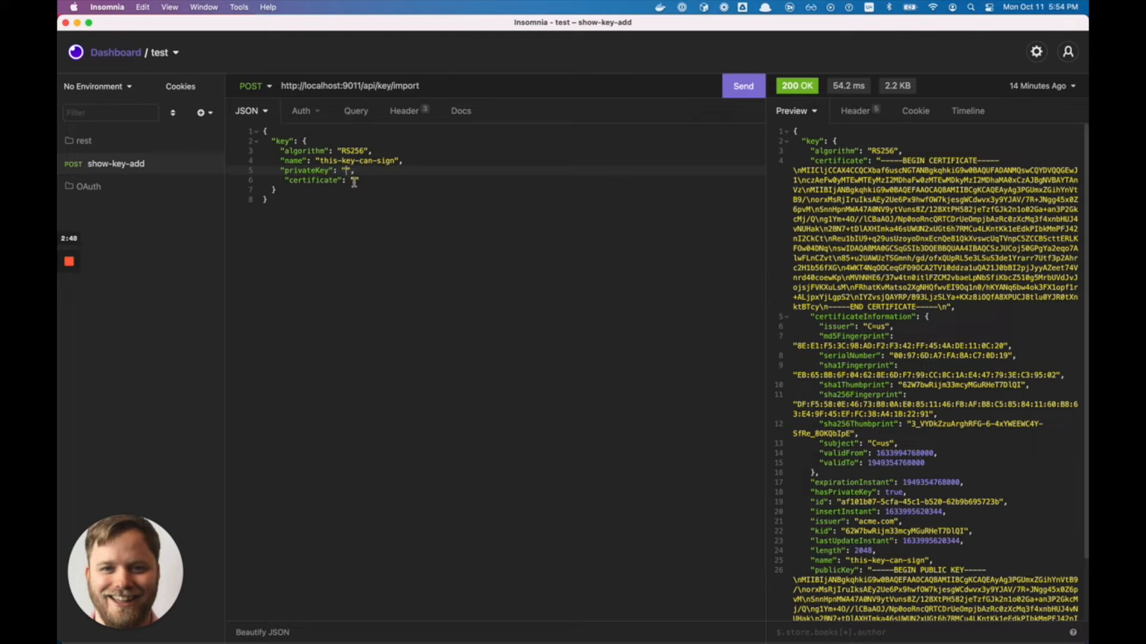
click(356, 181)
Switch to the Brave browser and check the types of key.certificate and key.privateKey in the Import a Key documentation
key(super+space)
text(b)
key(Return)
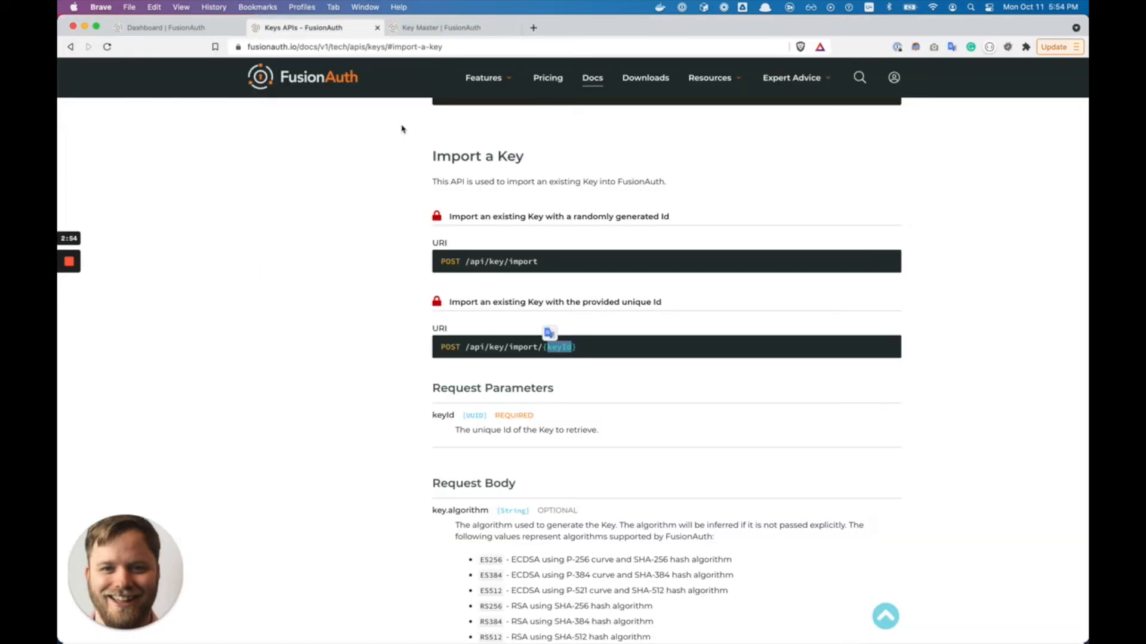
scroll(478, 395, down, 7)
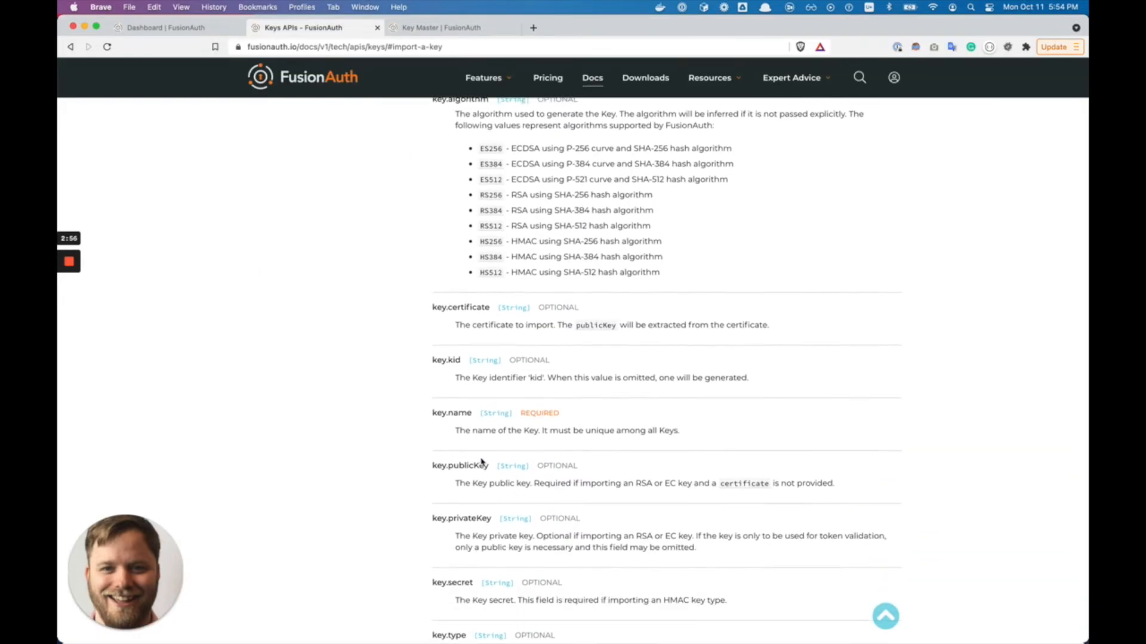
double_click(484, 308)
double_click(509, 309)
double_click(560, 307)
scroll(457, 417, down, 3)
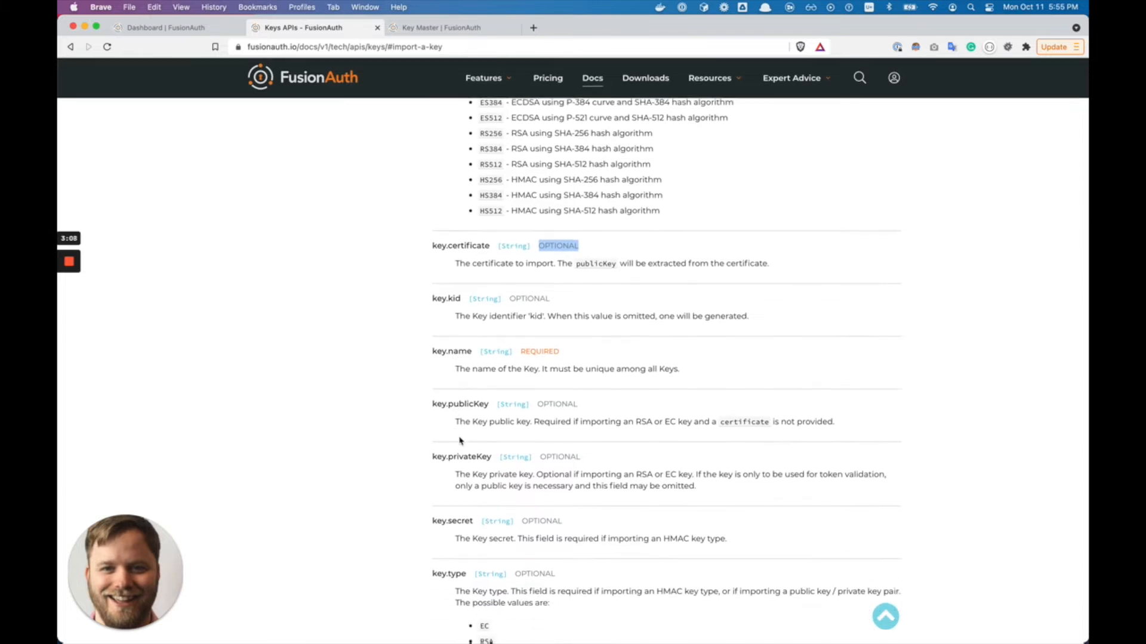
double_click(516, 457)
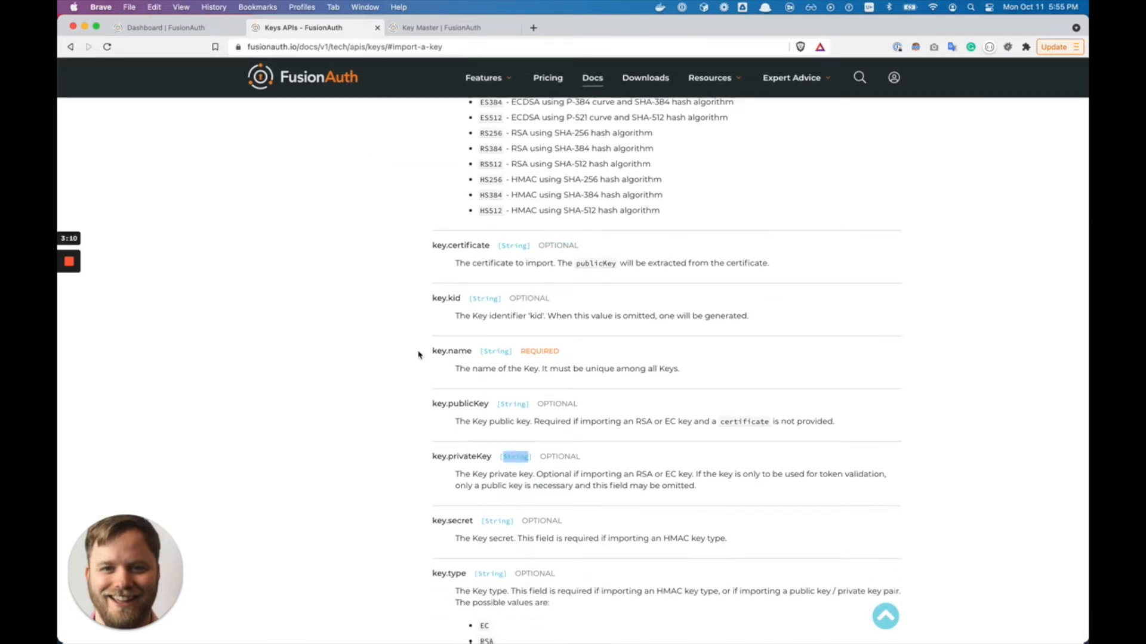
Switch to Insomnia and place the cursor inside the empty privateKey value of the show-key-add request
key(alt+space)
text(i)
key(Return)
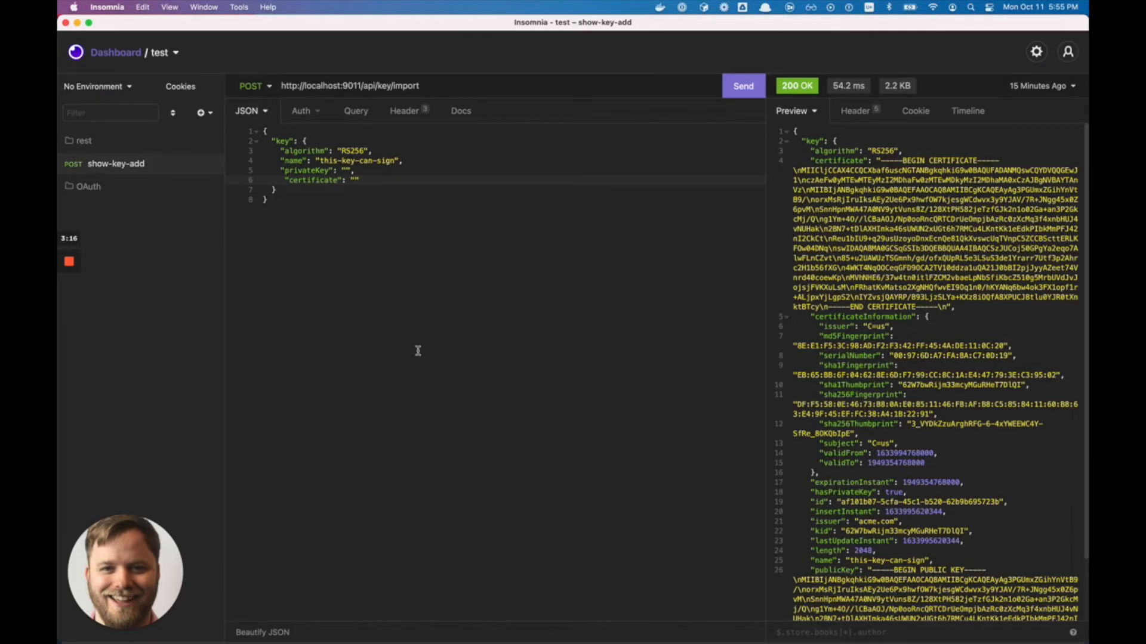
click(490, 239)
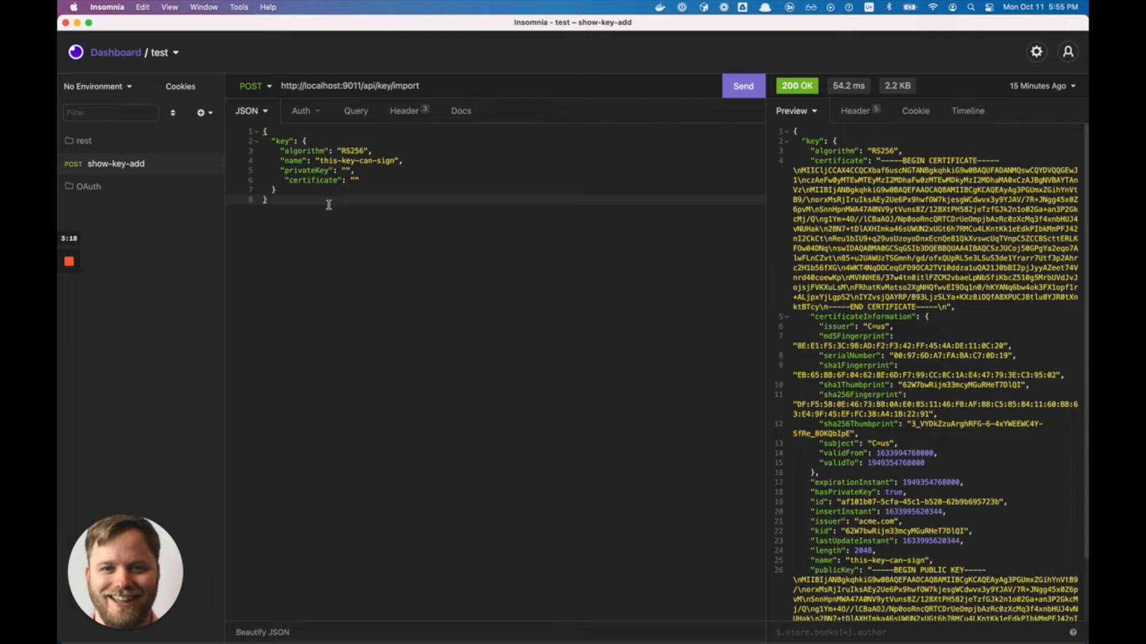
click(344, 171)
Switch to the iTerm2 session in ~/Downloads/test_monday_2 that holds the certificate and key files
key(alt+space)
text(di)
key(super+Tab)
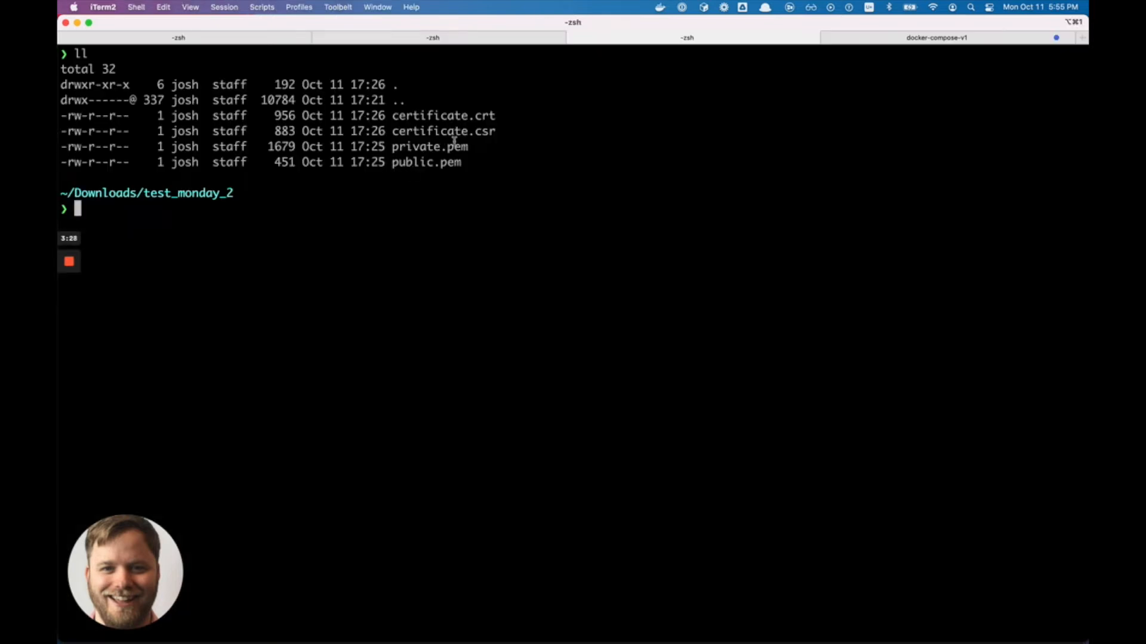
Review the private.pem, public.pem, certificate.csr and certificate.crt files in the directory listing
double_click(417, 147)
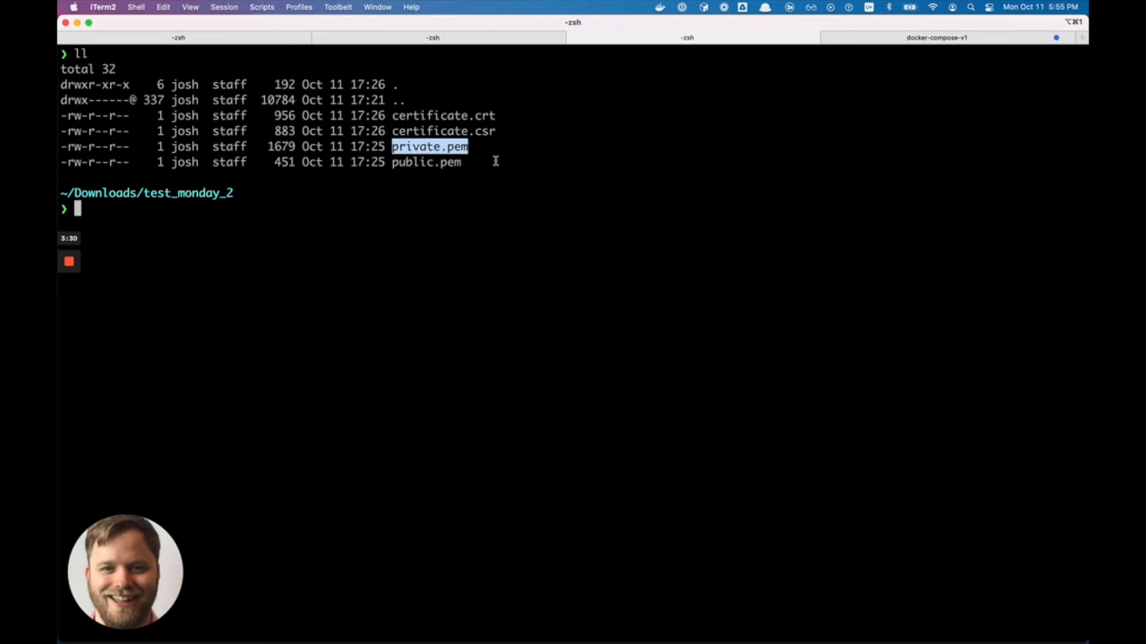
click(420, 166)
double_click(419, 165)
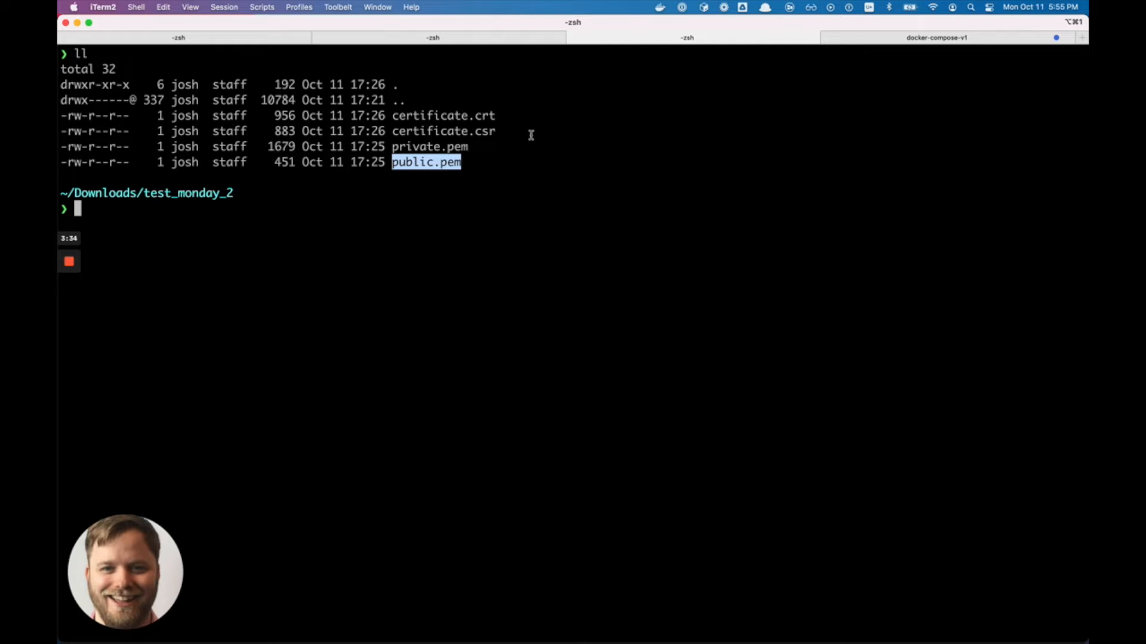
drag(502, 132, 389, 130)
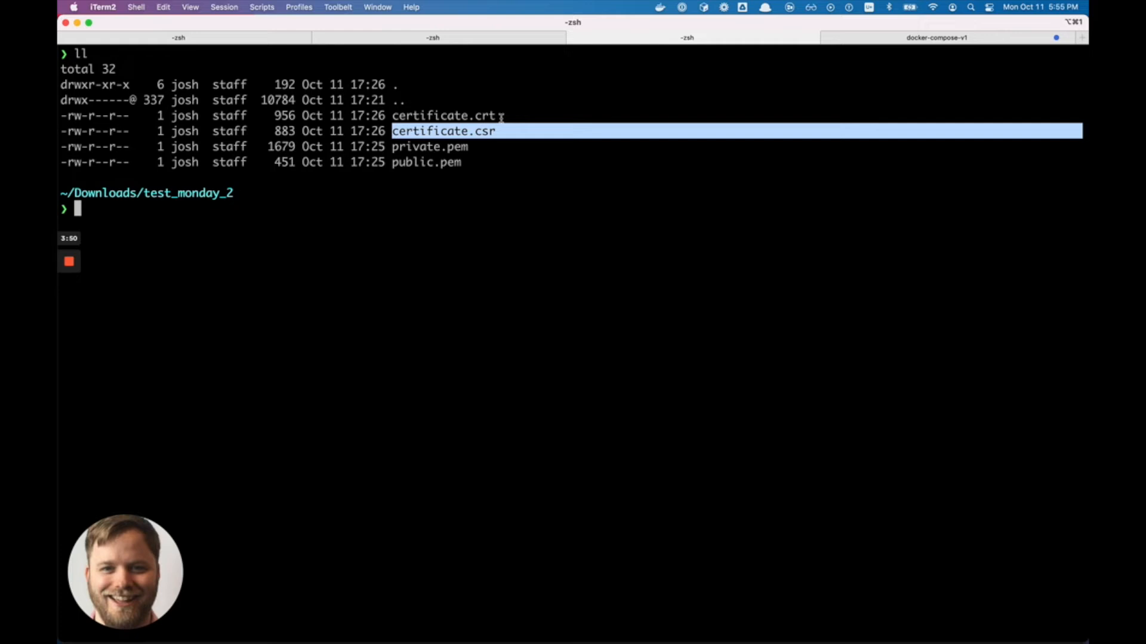
drag(501, 117, 394, 119)
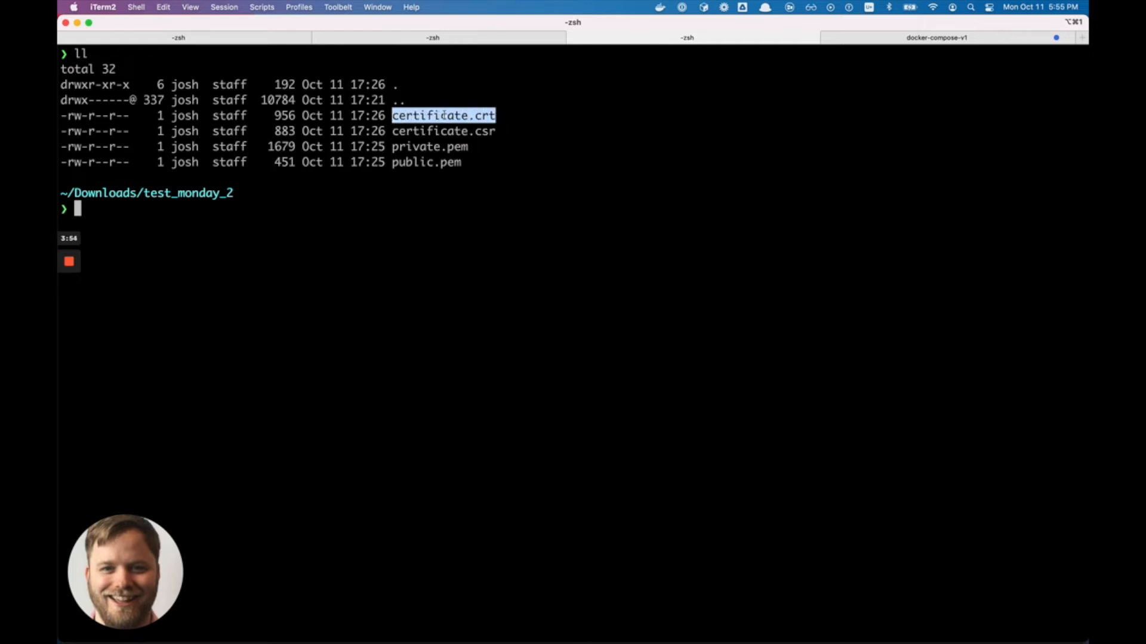
double_click(428, 147)
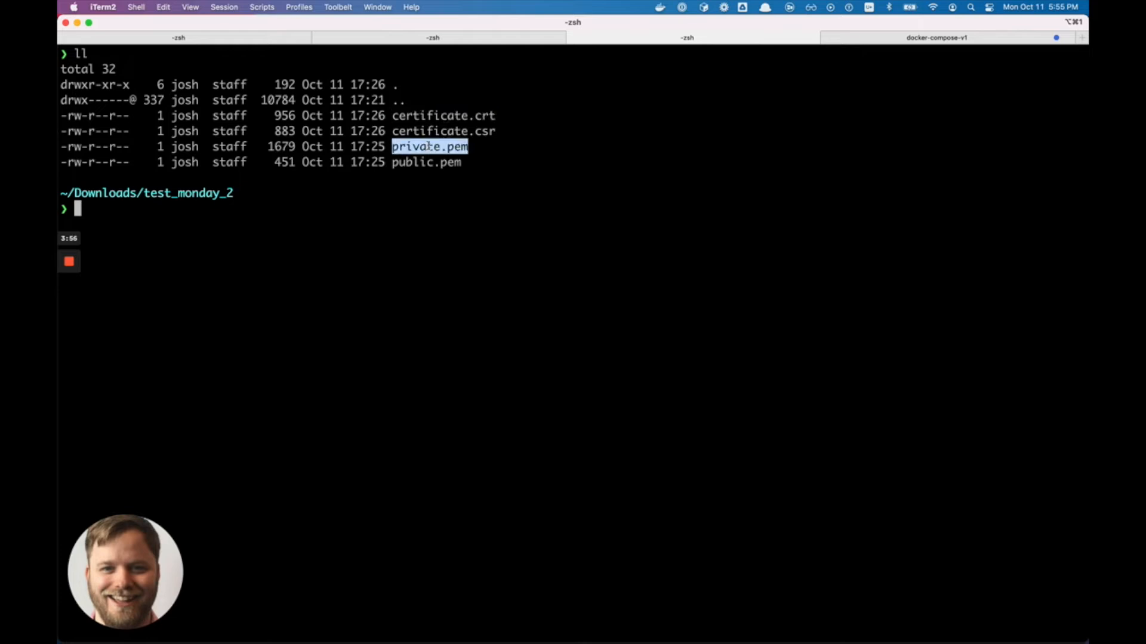
click(382, 212)
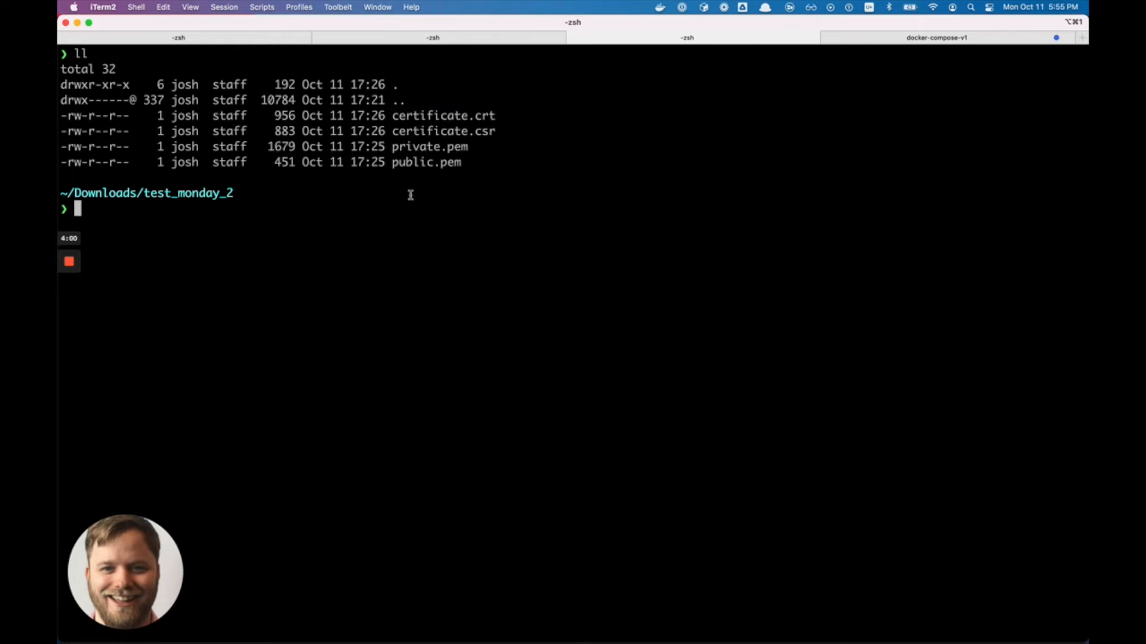
Print the contents of private.pem in the terminal with cat
text(cat privat)
key(Tab)
key(Return)
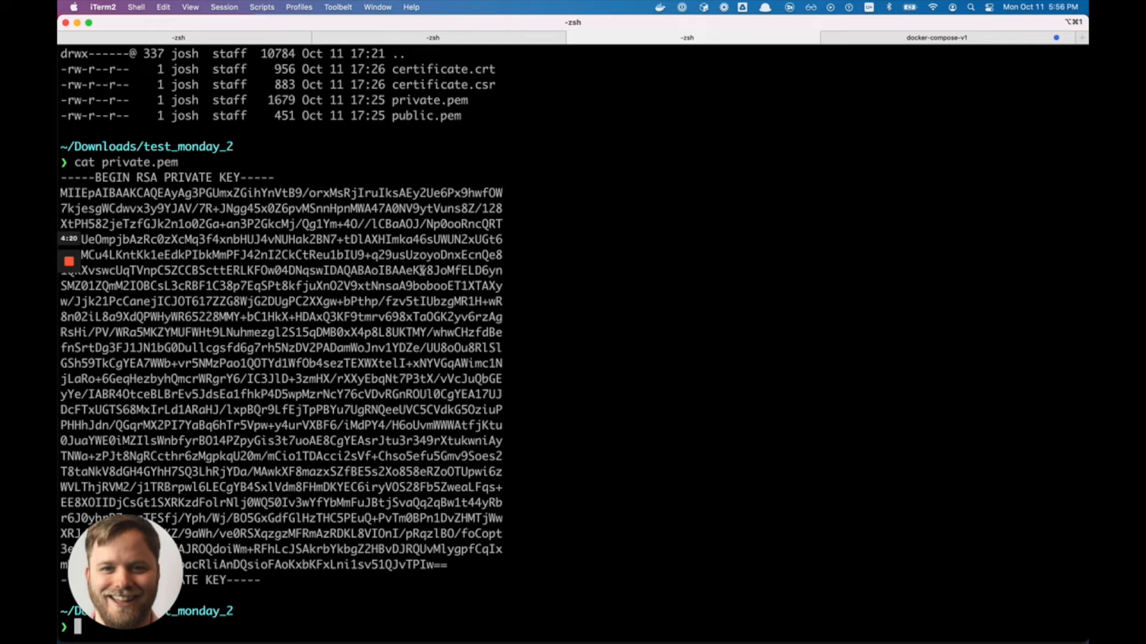
Convert the private key to a single line with awk 'NF {sub(/\r/, ""); printf "%s\\n",$0;}' ./private.pem
key(super+Tab)
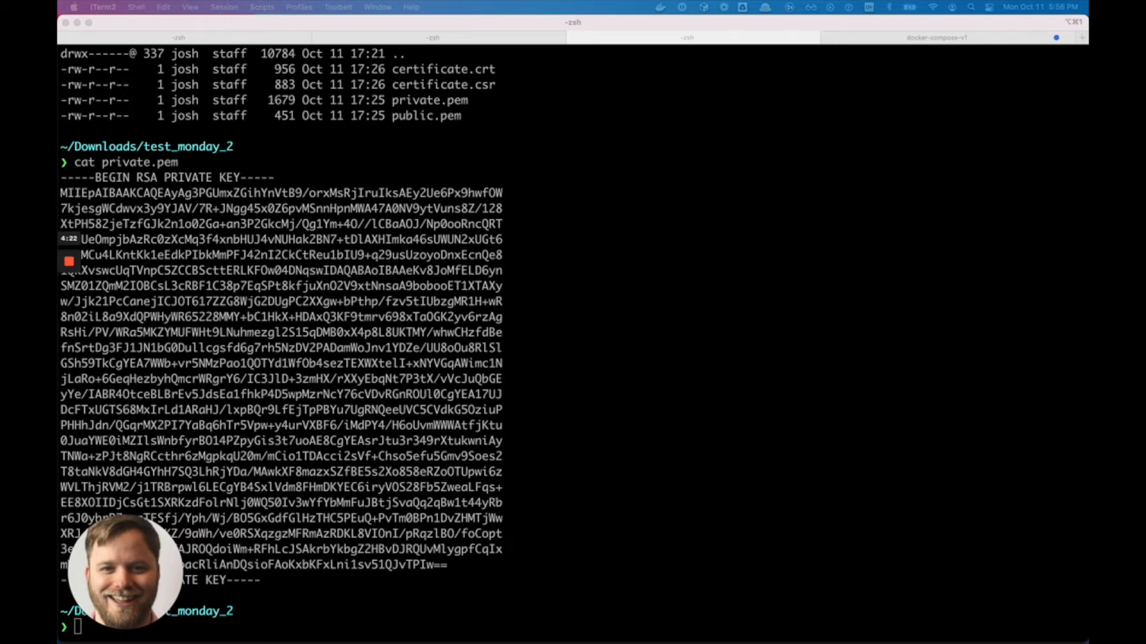
click(459, 588)
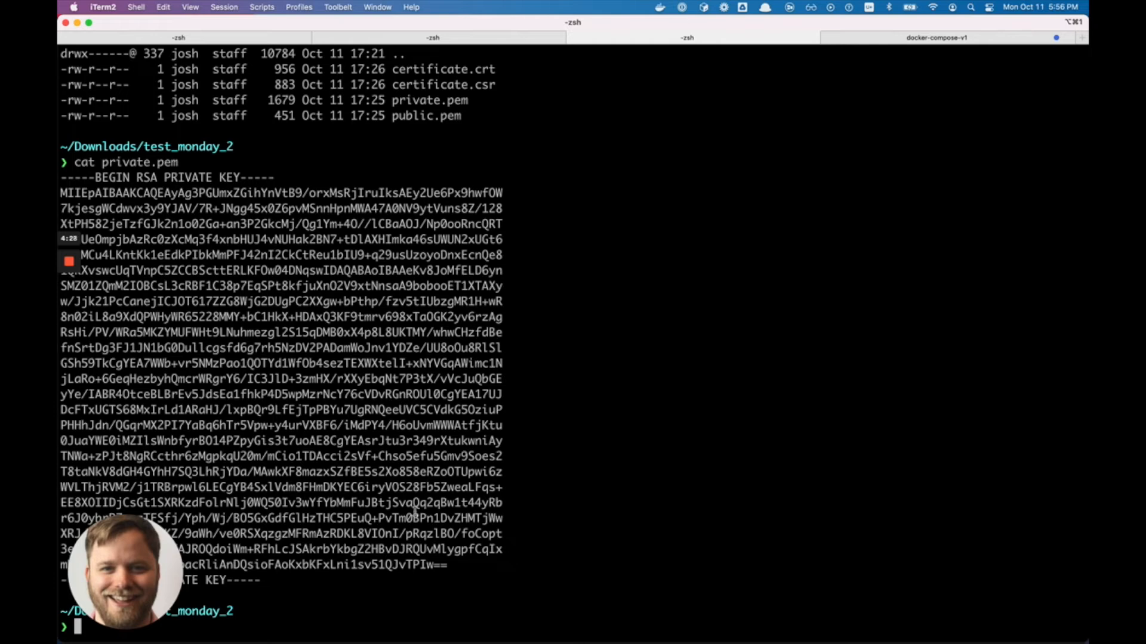
text(awk 'NF {sub(/\r/, ""); printf "%s\\n",$0;}')
text(.)
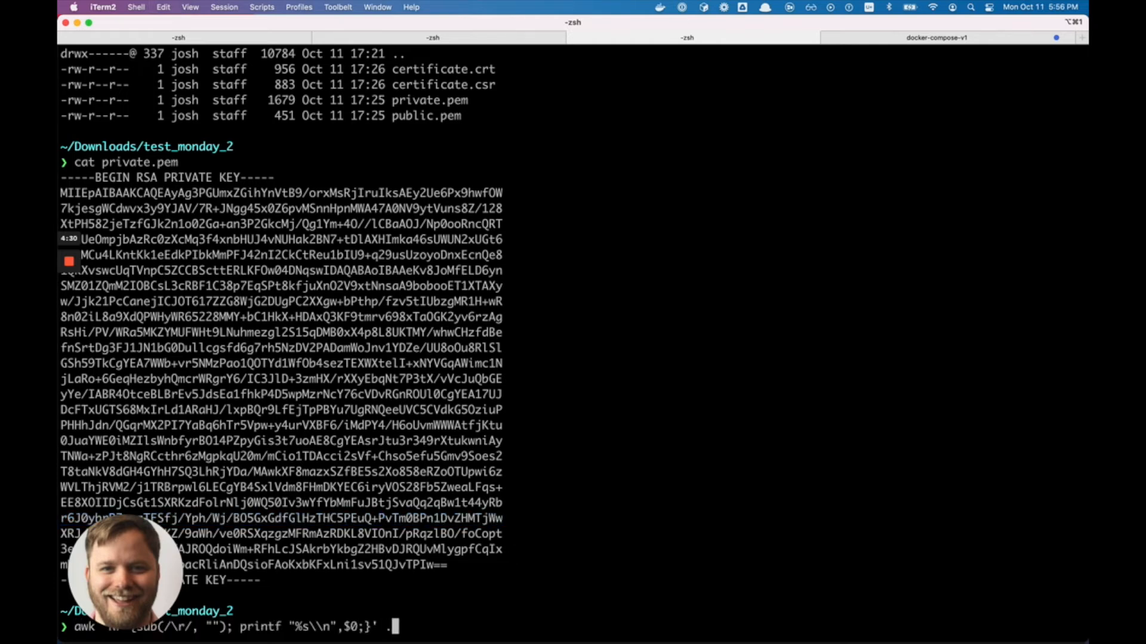
text(/private.pem)
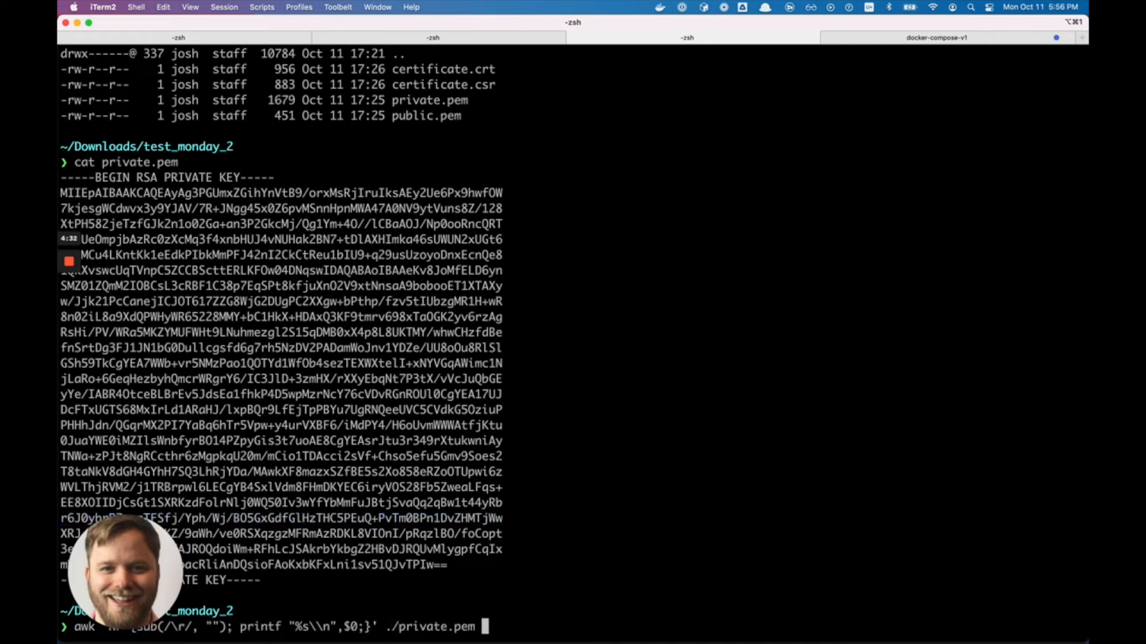
key(Return)
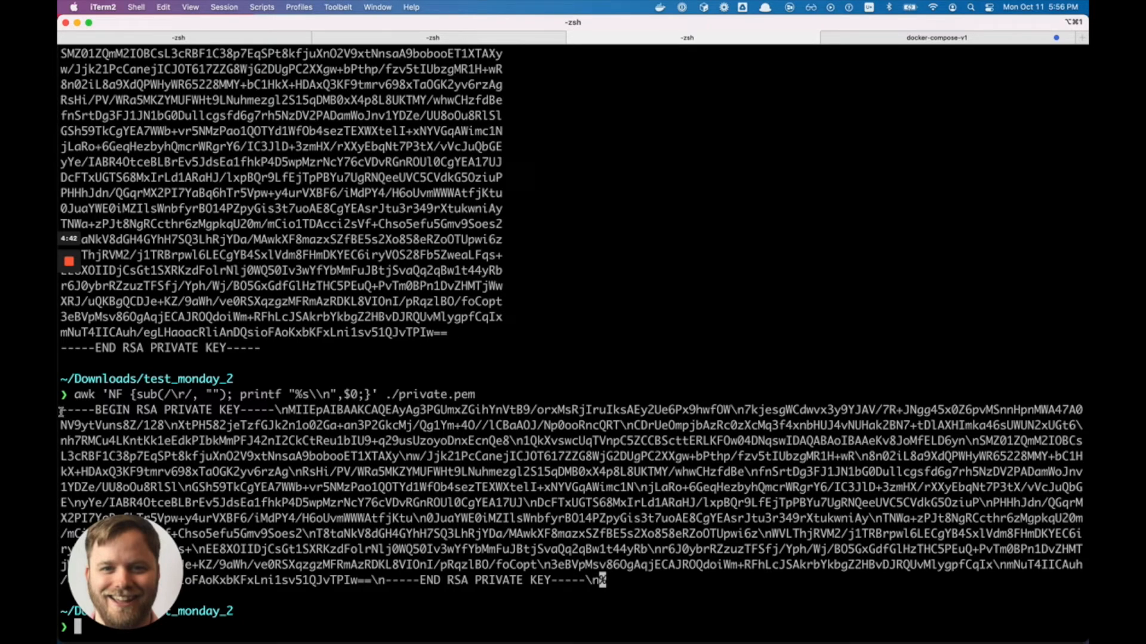
Copy the single-line private key output, switch to Insomnia and paste it into the privateKey value of the request body
drag(60, 411, 623, 578)
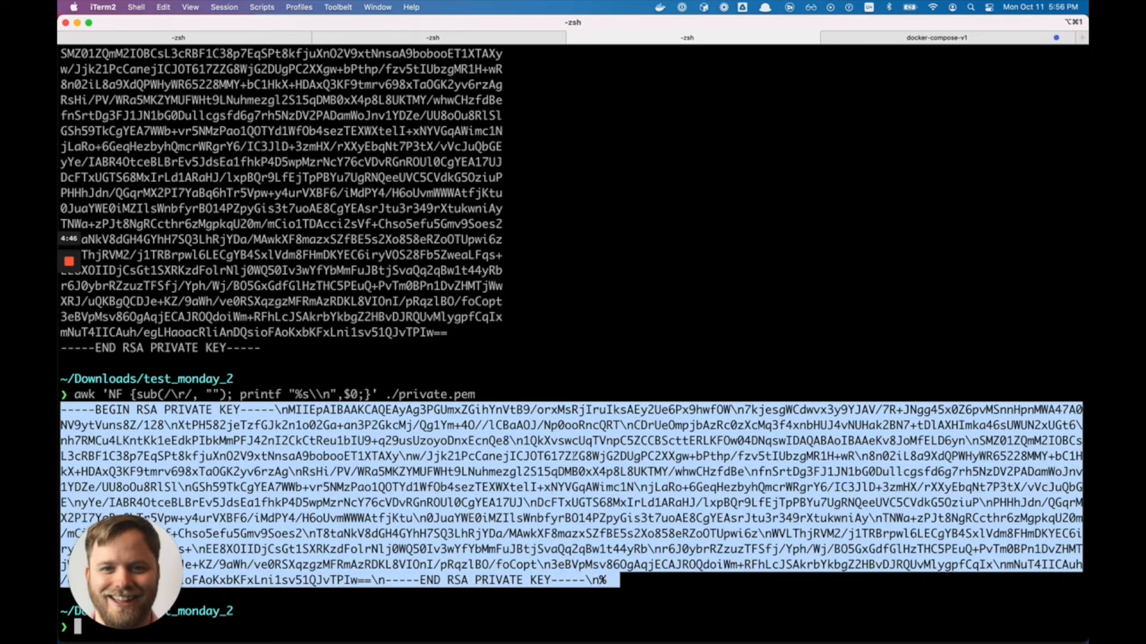
key(super+space)
text(i)
key(Return)
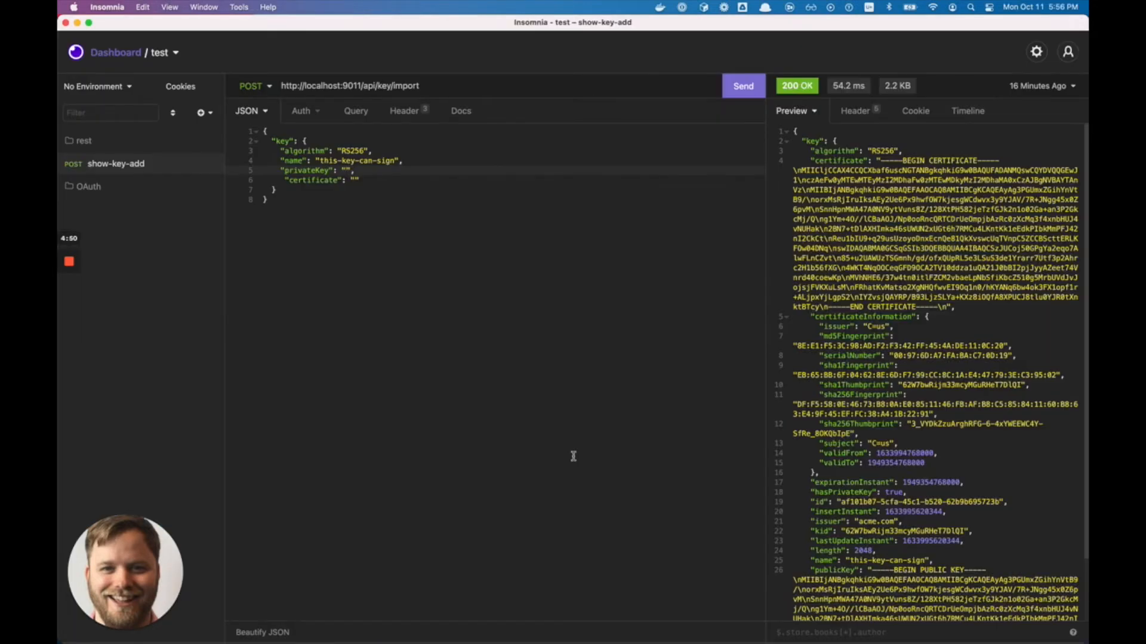
click(346, 171)
key(super+v)
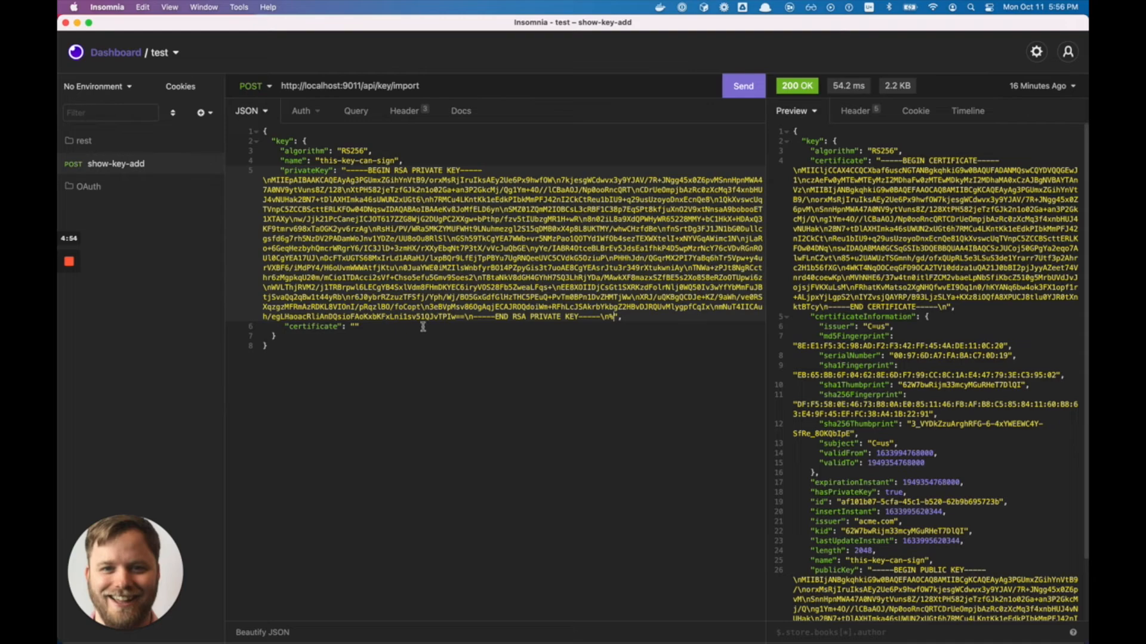
Switch to iTerm2 and convert the certificate to a single line with awk 'NF {sub(/\r/, ""); printf "%s\\n",$0;}' ./certificate.crt
key(super+Tab)
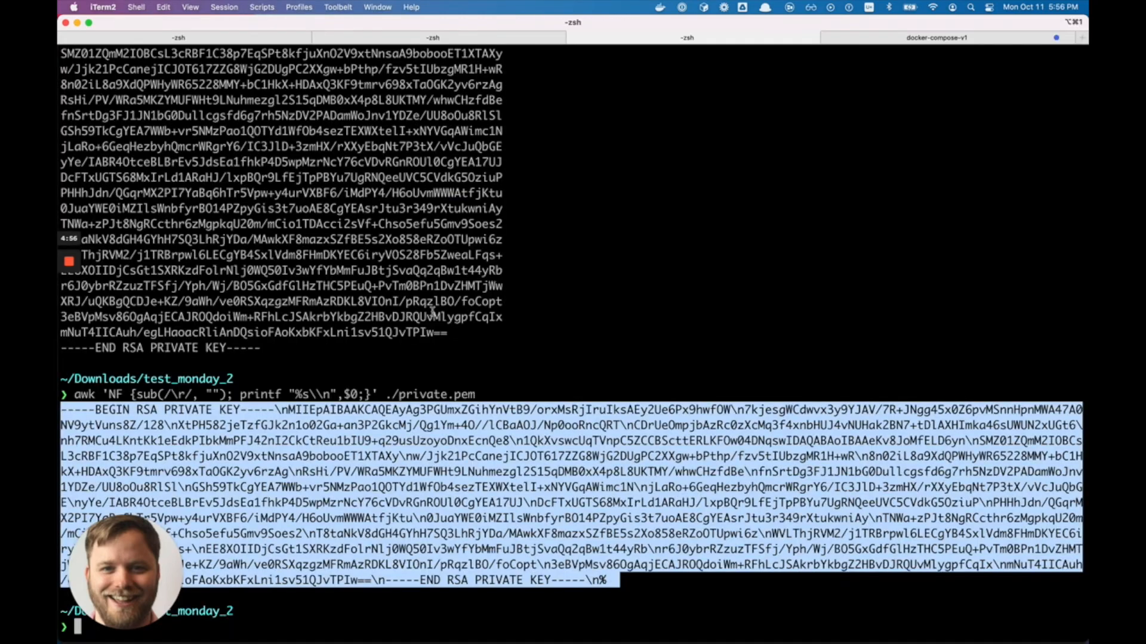
click(433, 443)
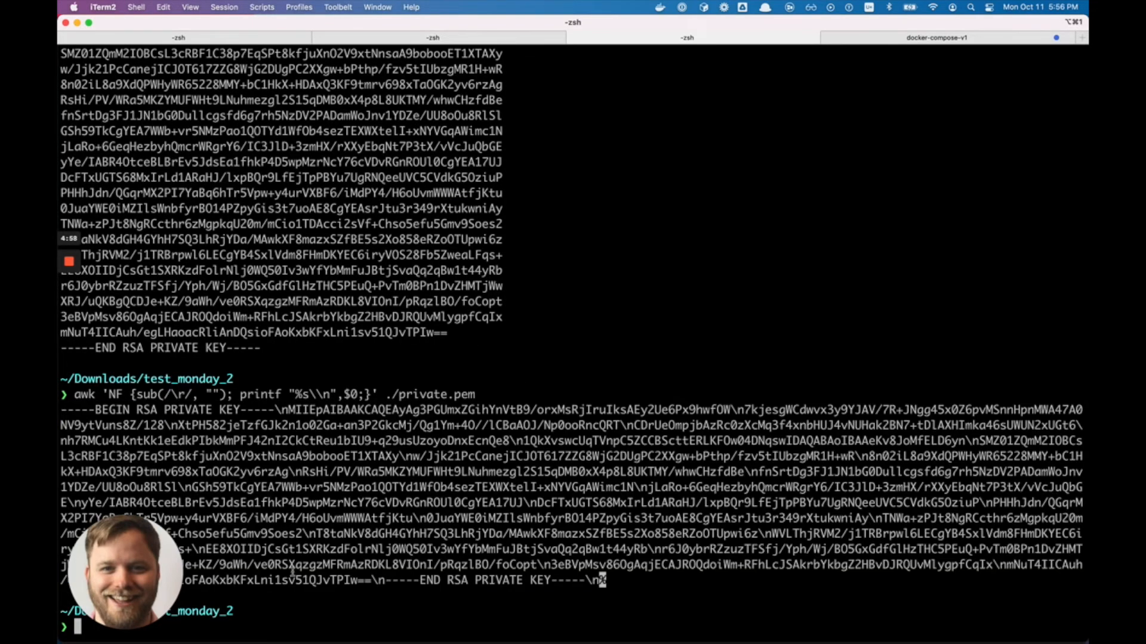
key(super)
key(super)
key(super+Tab)
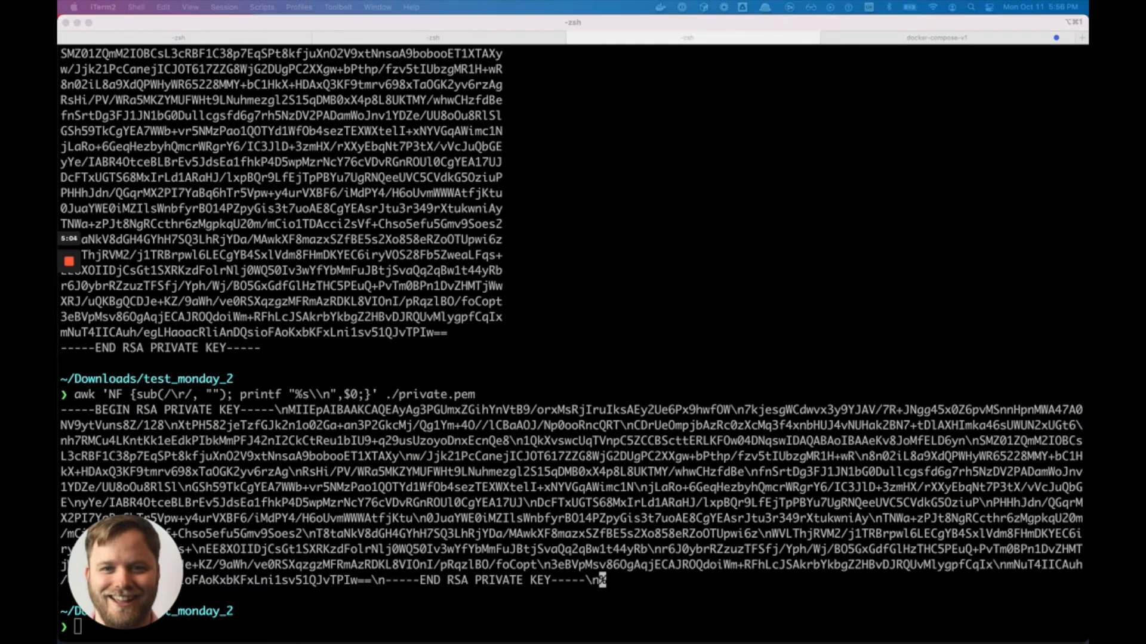
key(super+Tab)
text(awk 'NF {sub(/\r/, ""); printf "%s\\n",$0;}')
text(./)
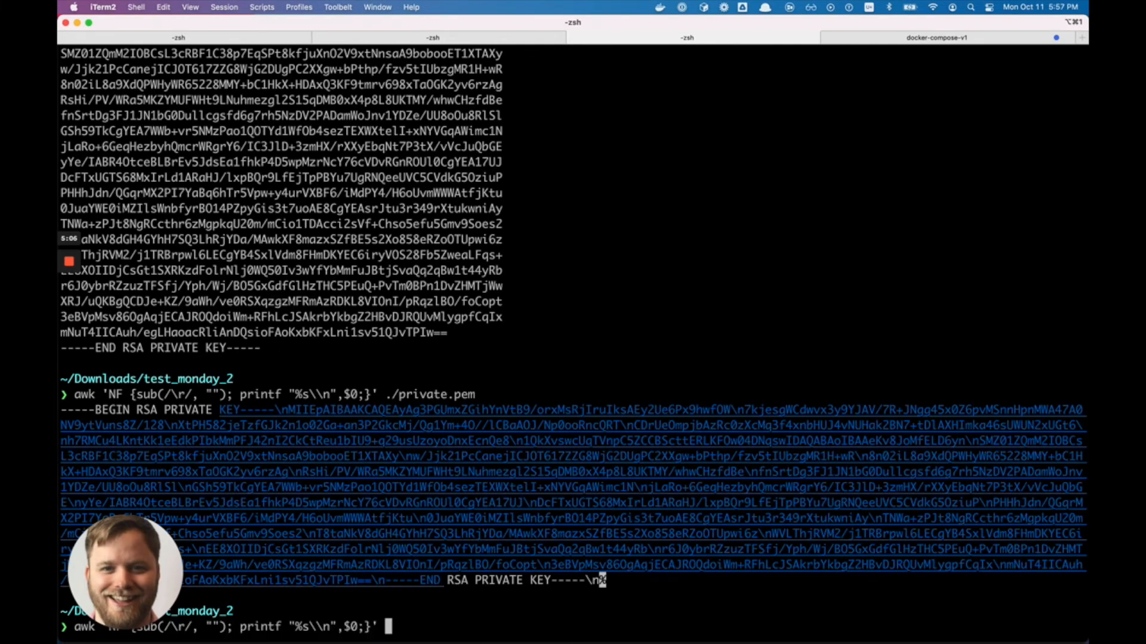
text(certificate.crt)
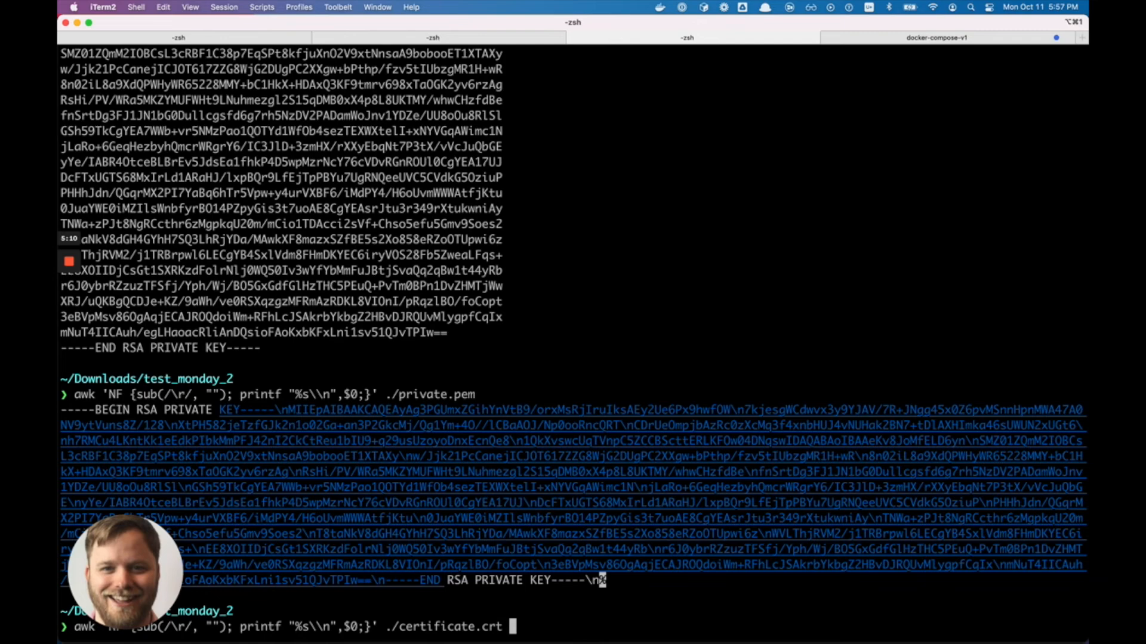
key(Return)
Copy the single-line certificate output, switch to Insomnia and paste it into the certificate value of the request body
drag(648, 580, 59, 489)
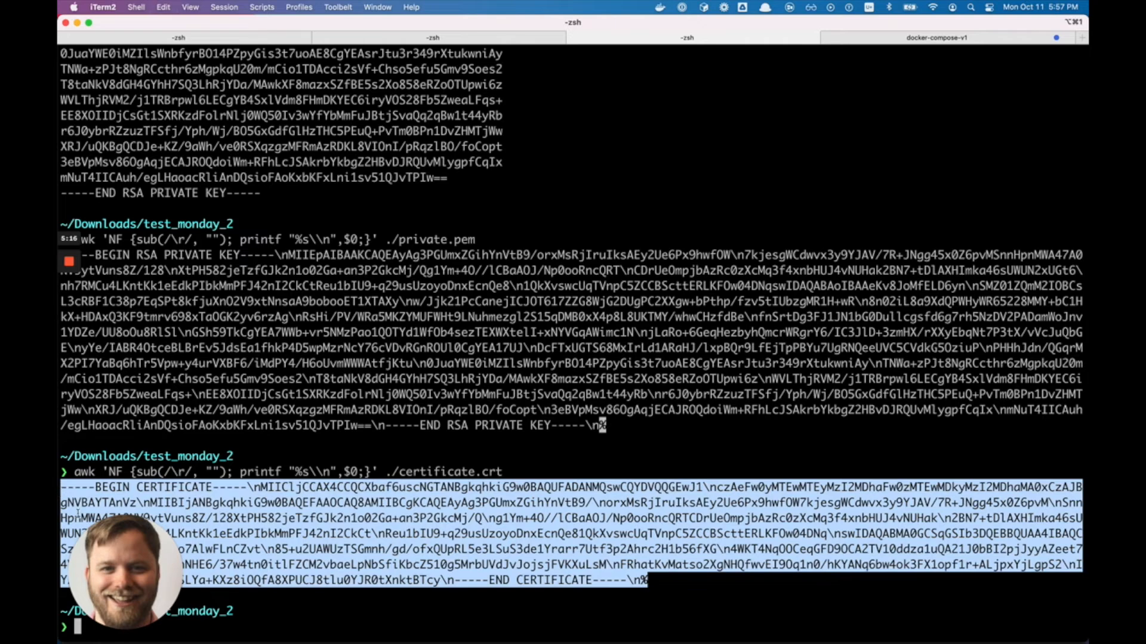
key(alt+space)
text(in)
key(Return)
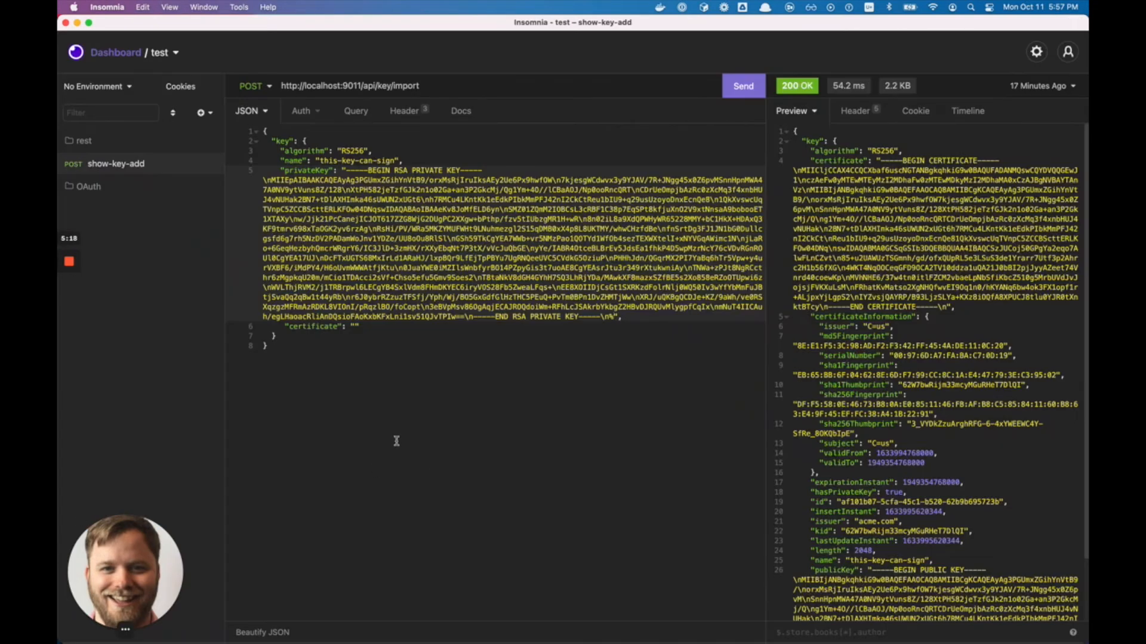
click(355, 327)
key(cmd+v)
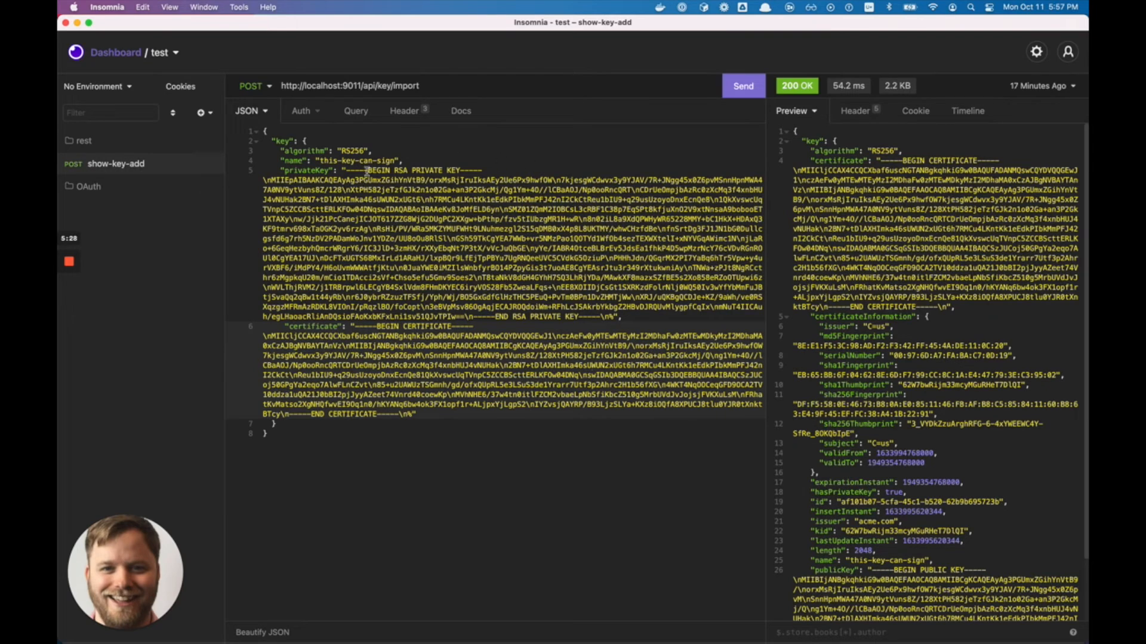
Review the import request's URL, JSON body type and Authorization header, and return to the JSON body
drag(425, 85, 268, 89)
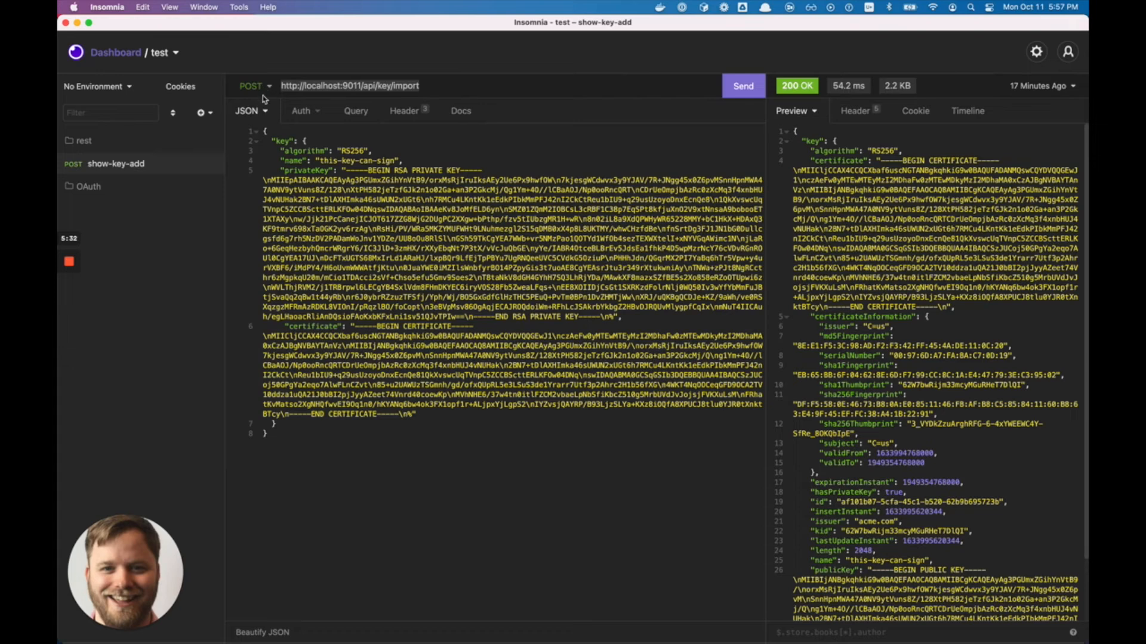
click(261, 112)
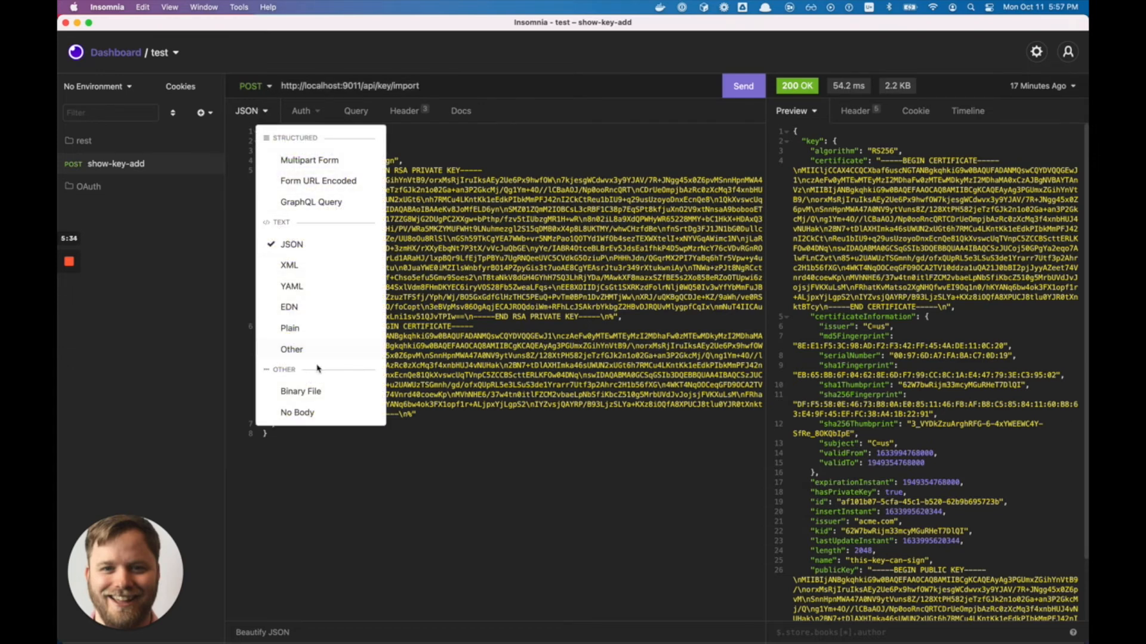
click(315, 250)
click(406, 112)
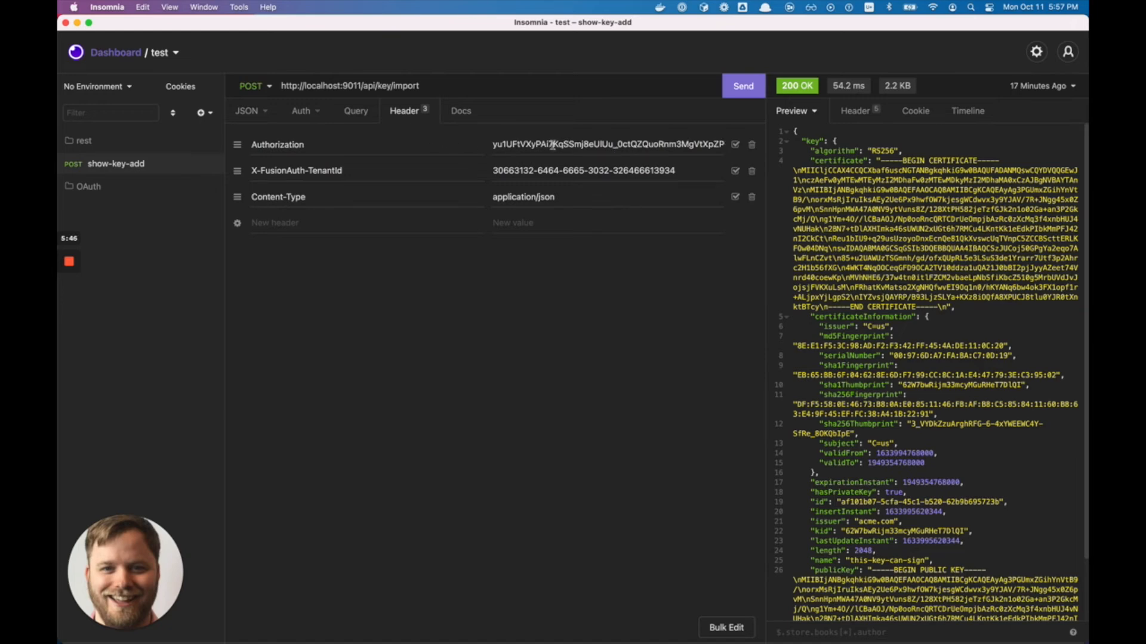
double_click(329, 151)
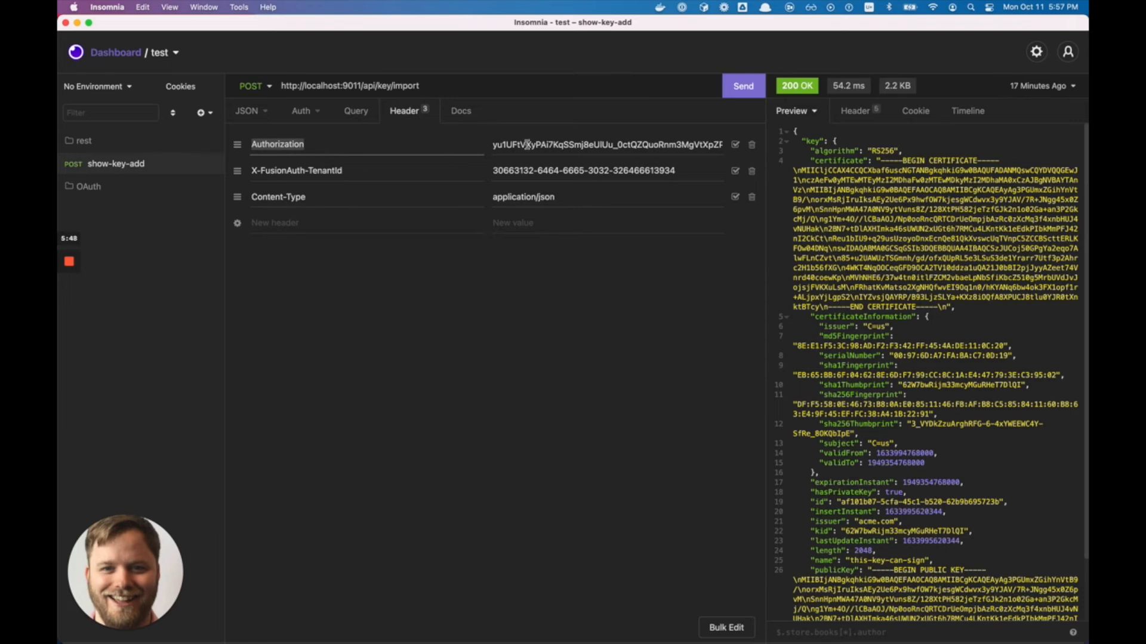
double_click(585, 145)
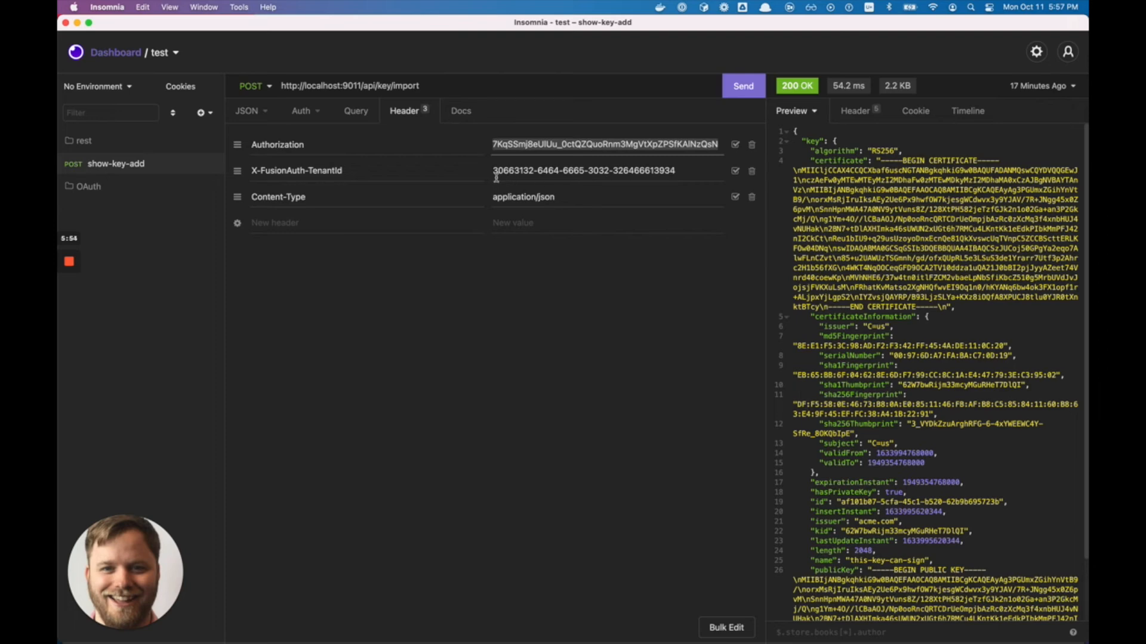
click(253, 116)
click(280, 141)
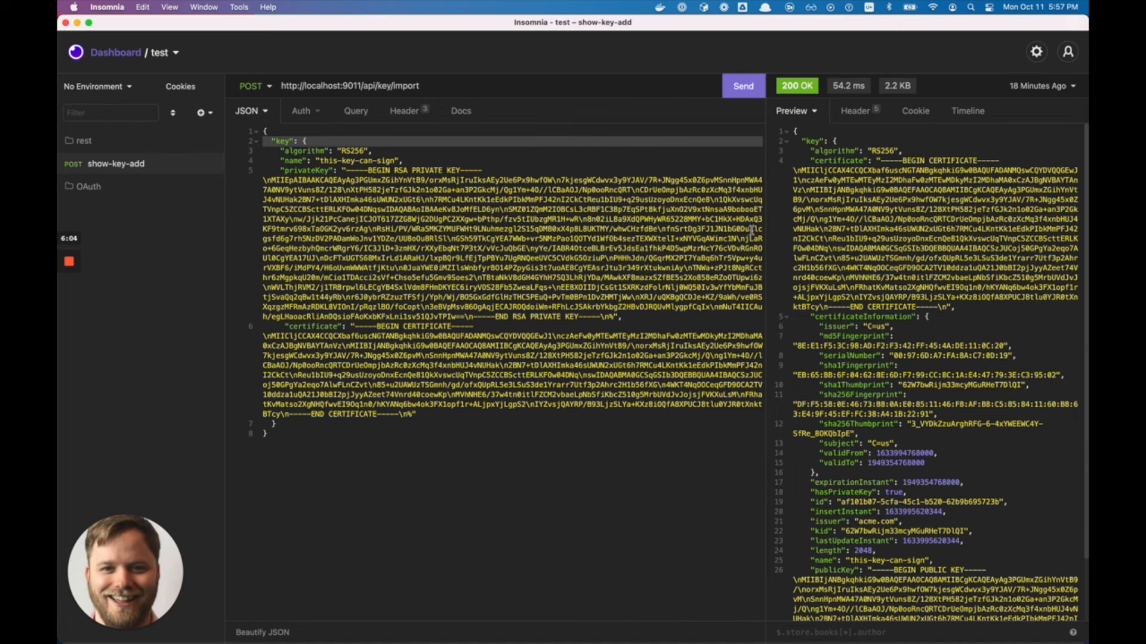
click(741, 94)
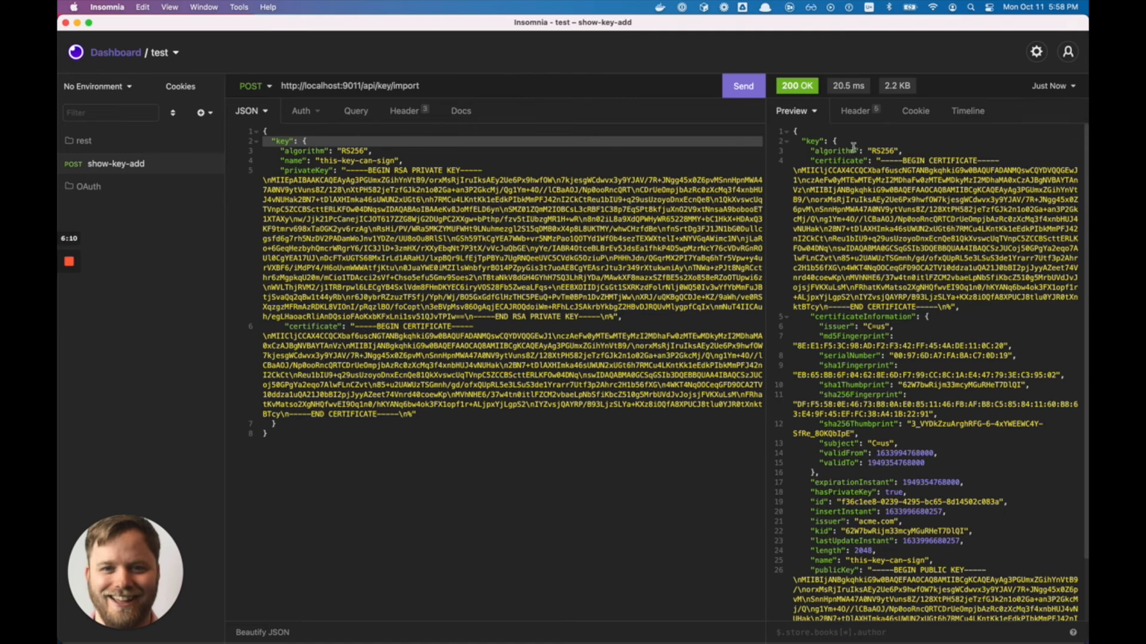
drag(811, 138, 977, 564)
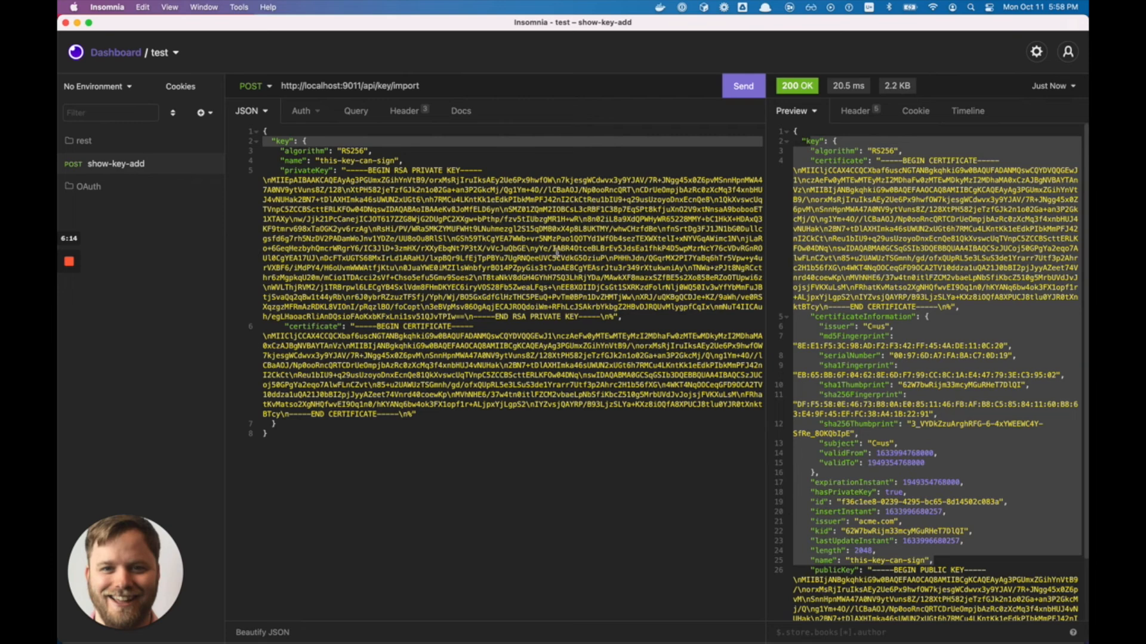
Switch to the Brave browser, reload the FusionAuth Key Master page and check the key list for this-key-can-sign
key(super+Tab)
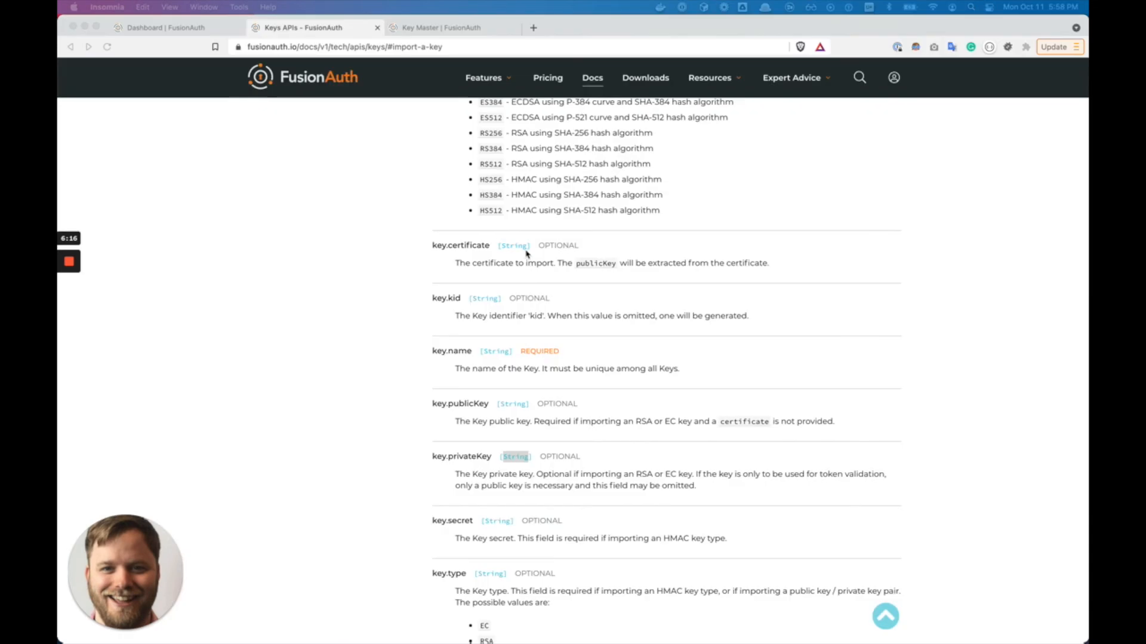
click(435, 28)
double_click(292, 46)
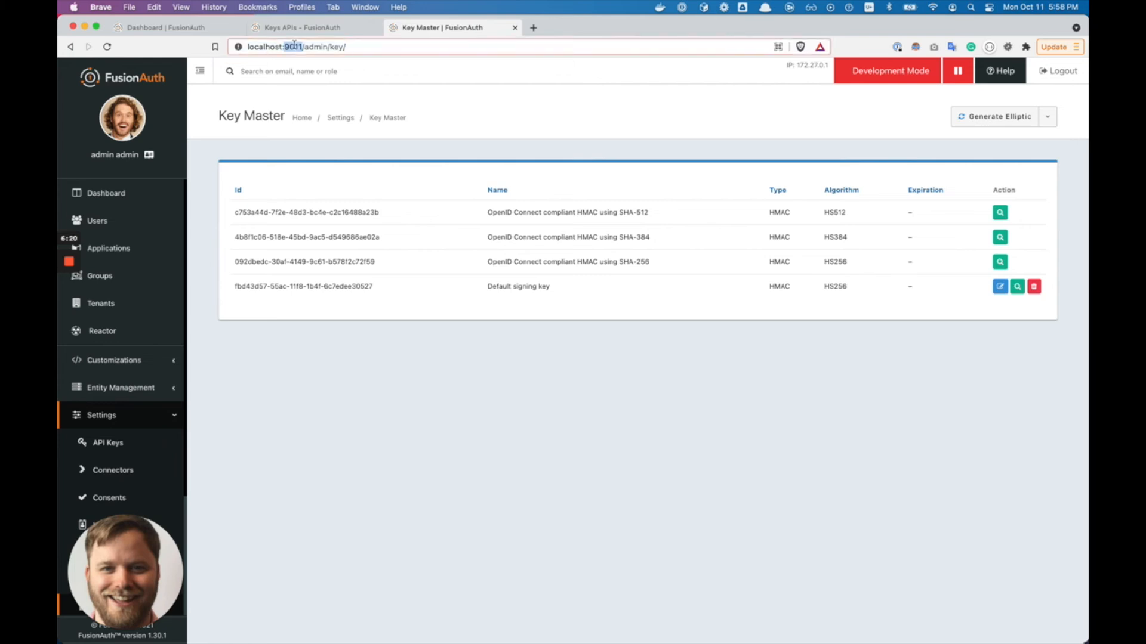
click(521, 360)
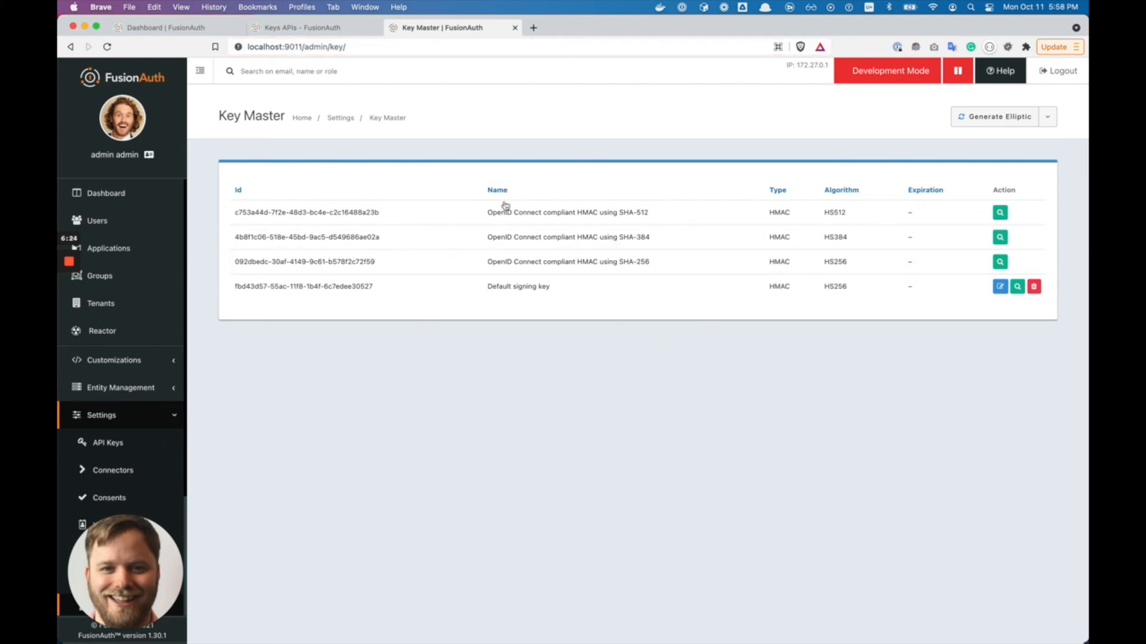
key(super+r)
drag(550, 218, 481, 212)
click(732, 376)
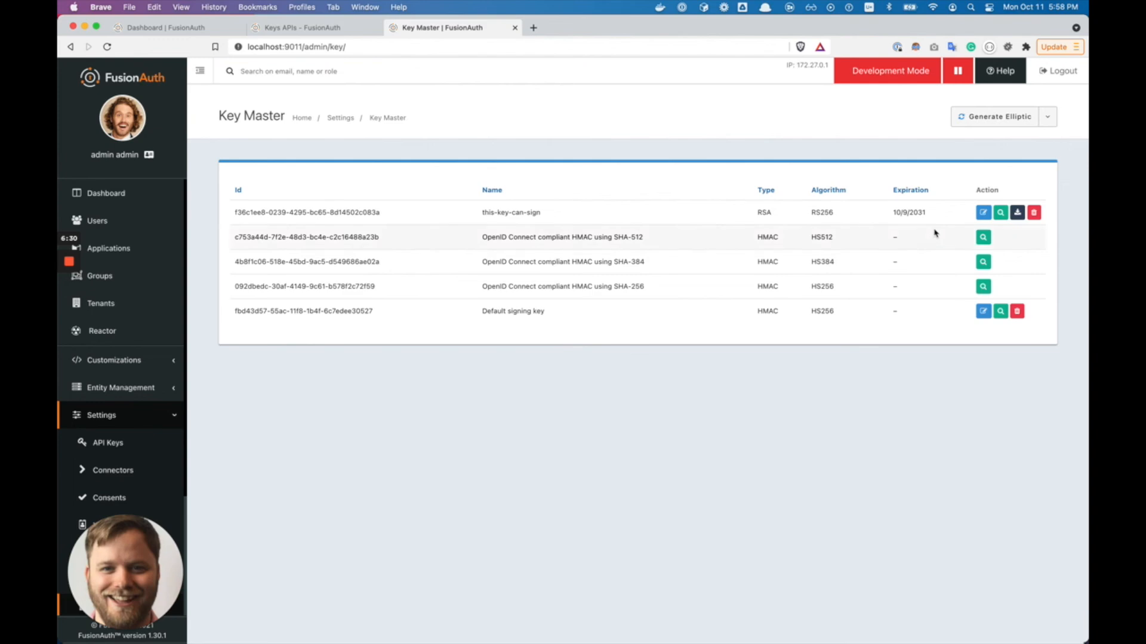
Open the details of this-key-can-sign and examine its use and certificate sections
click(1000, 212)
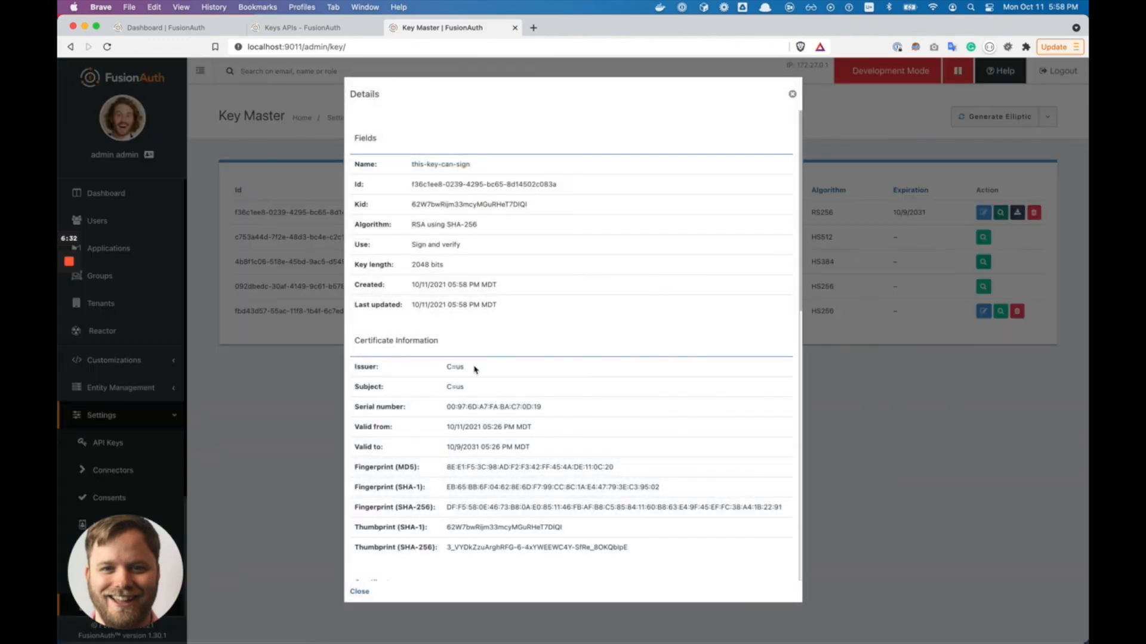
drag(463, 247, 411, 244)
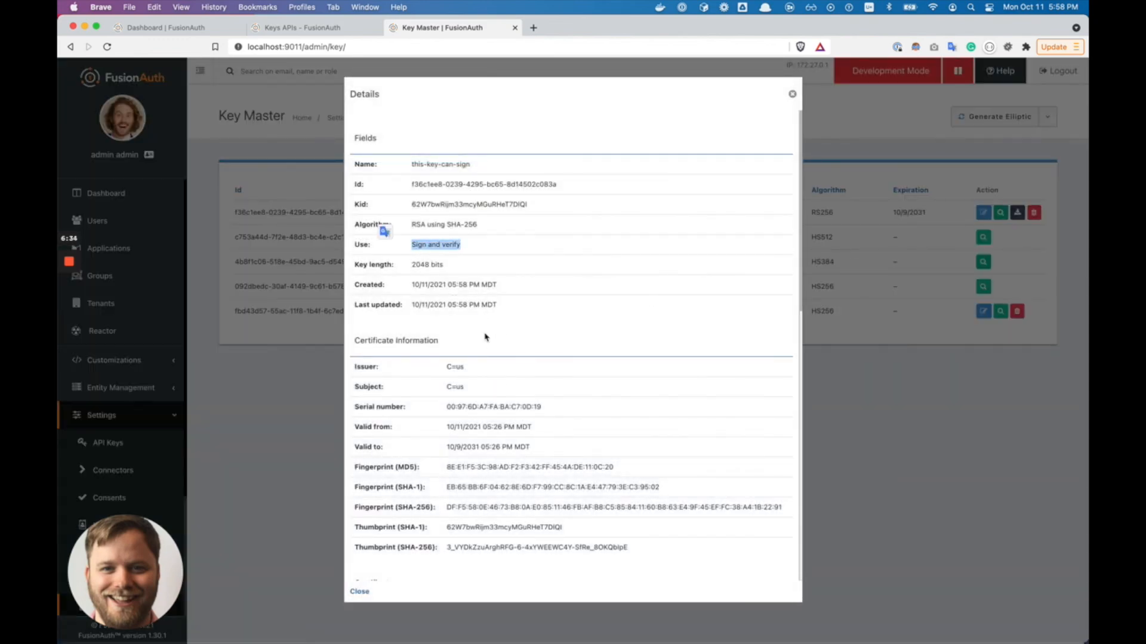
scroll(487, 387, down, 10)
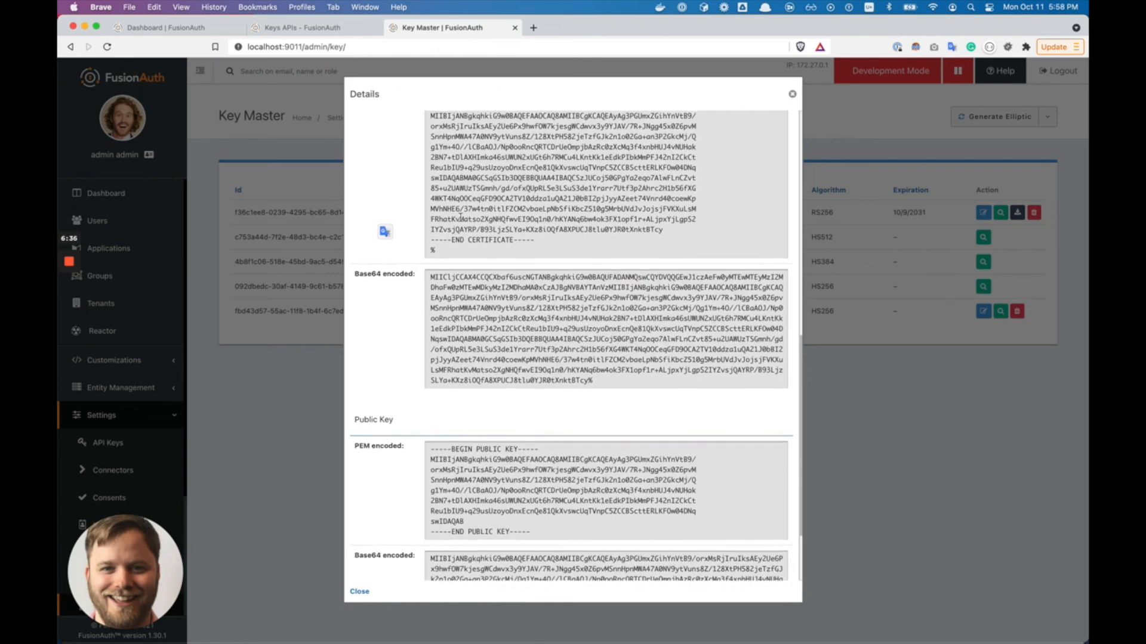
scroll(460, 235, up, 3)
double_click(373, 234)
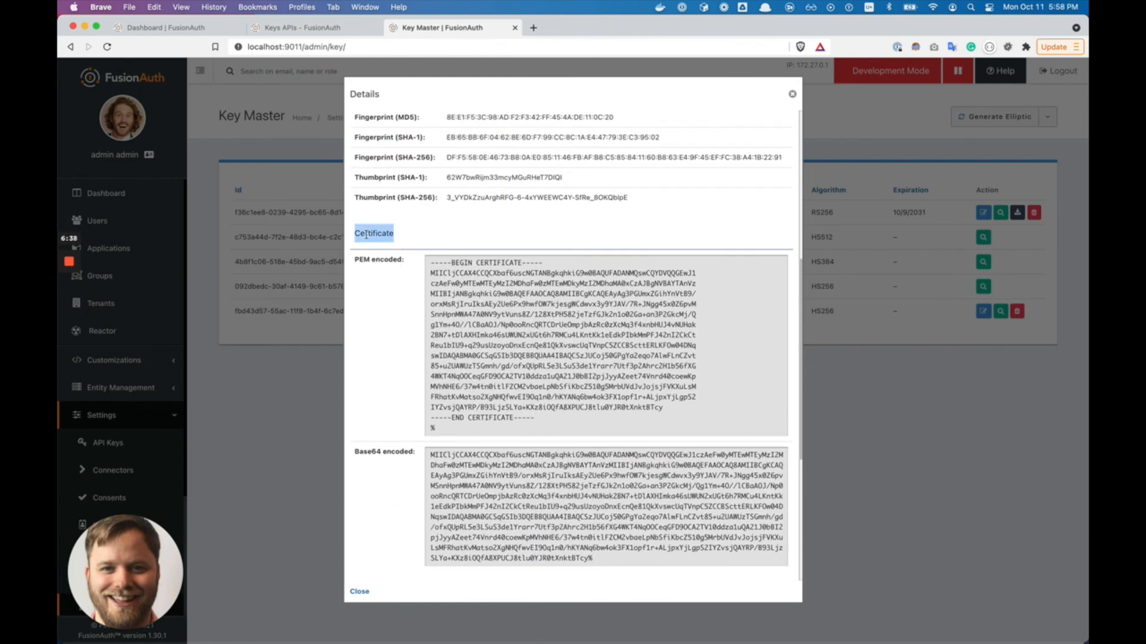
Examine the public key and private key sections of the key details and close them
scroll(363, 245, down, 4)
drag(409, 386, 328, 385)
scroll(407, 394, down, 2)
drag(402, 538, 330, 537)
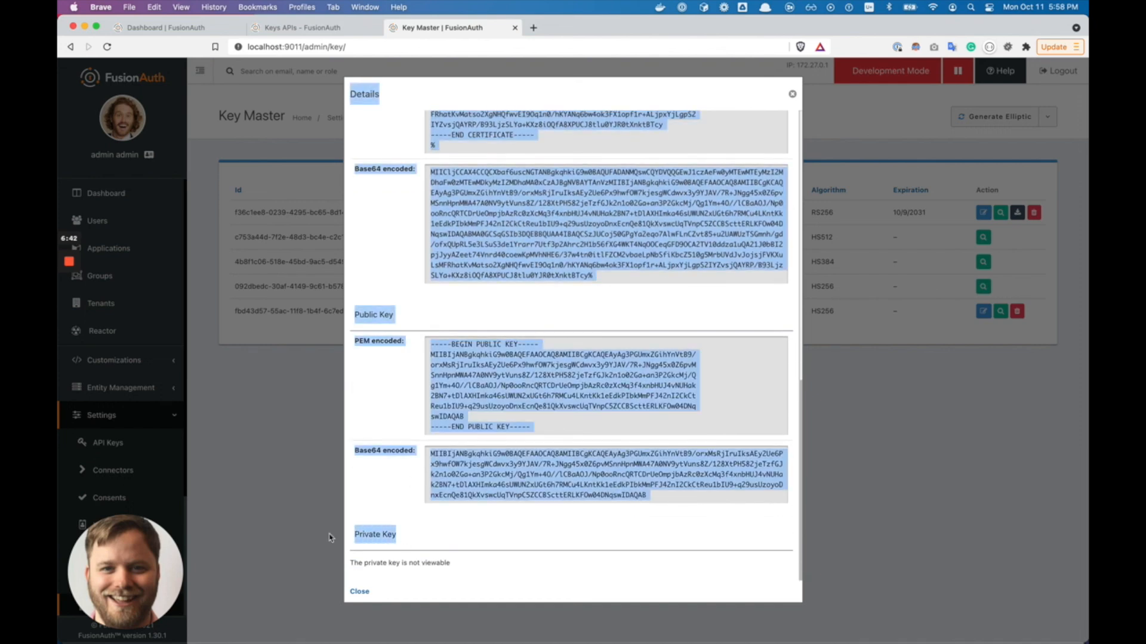
drag(462, 569, 354, 560)
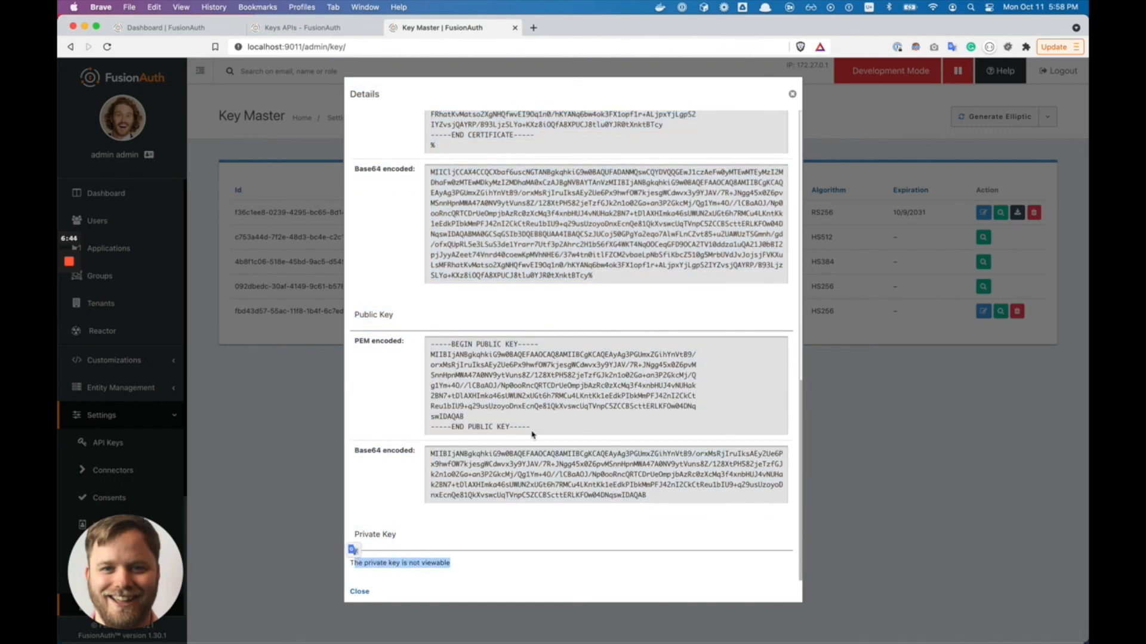
click(792, 98)
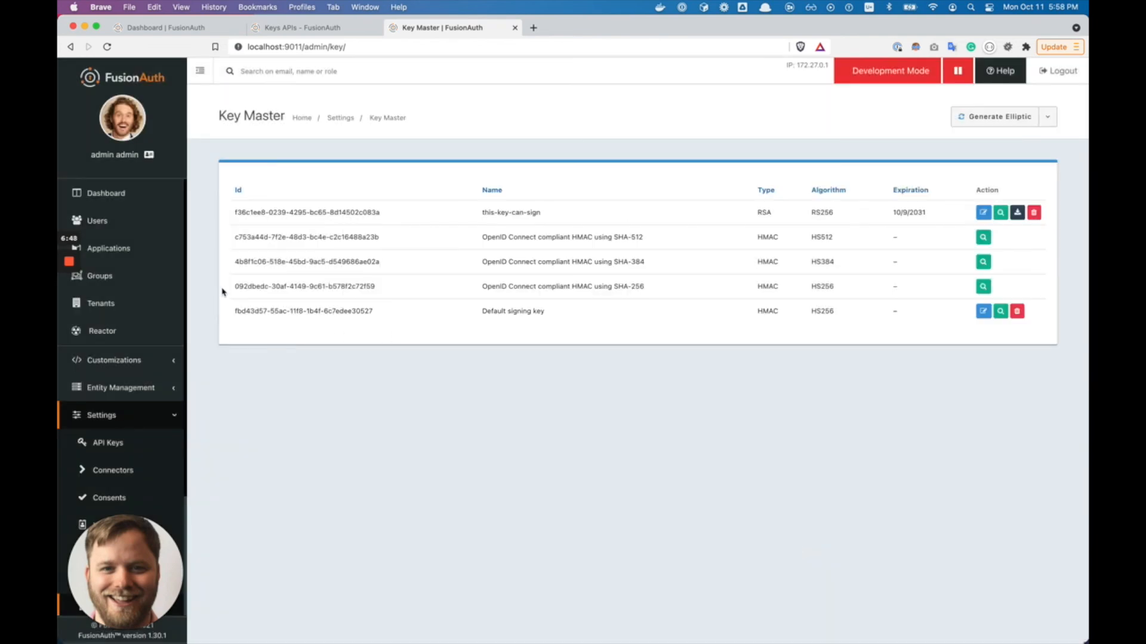
Start adding a new FusionAuth application and name it test
click(107, 248)
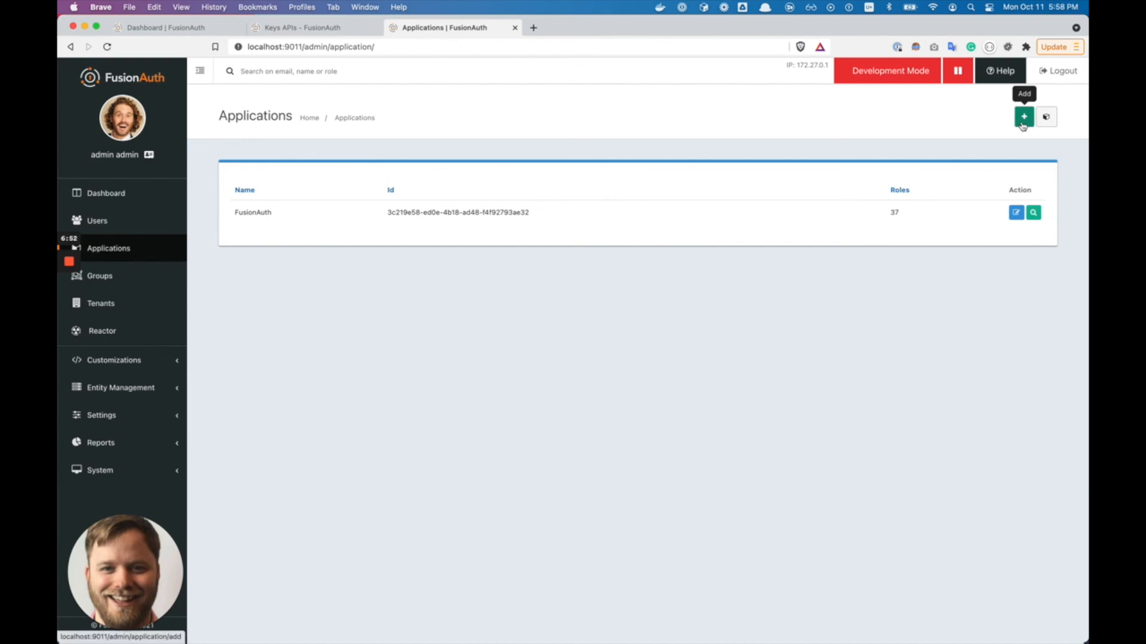
click(1022, 116)
text(test)
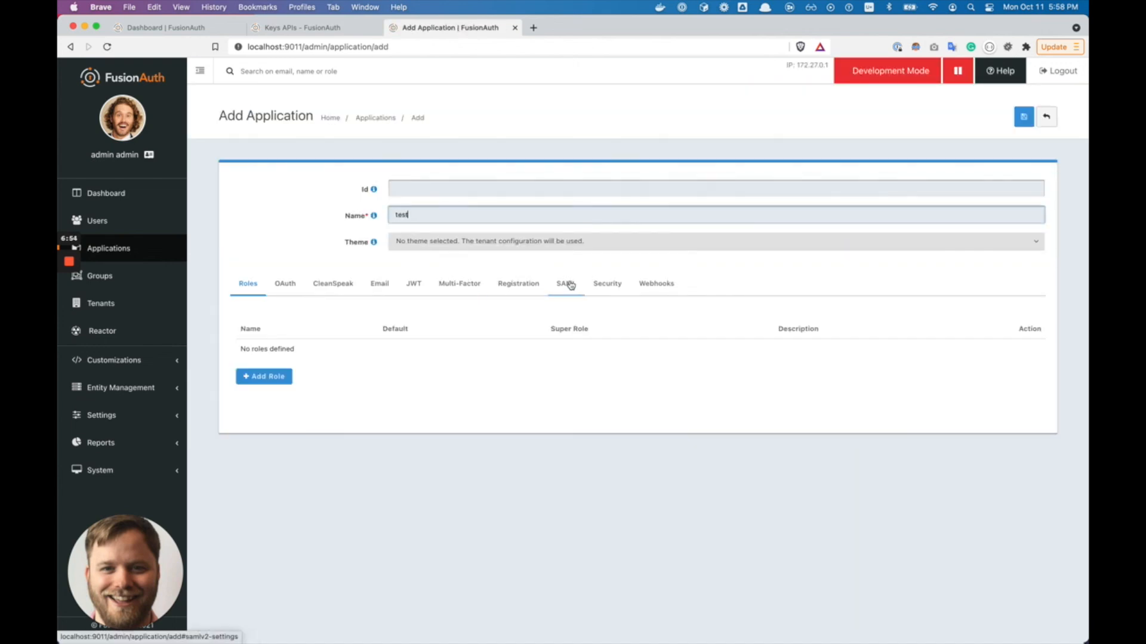
Enable SAML for the test application and open the signing key choices for the logout response
click(573, 284)
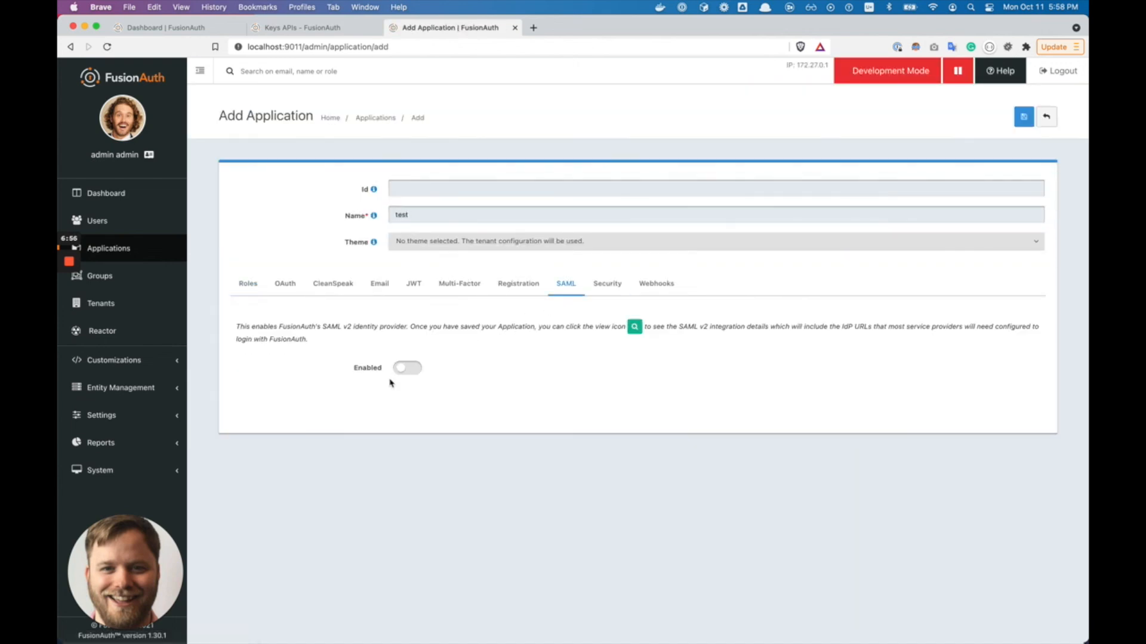
click(408, 368)
scroll(448, 474, down, 10)
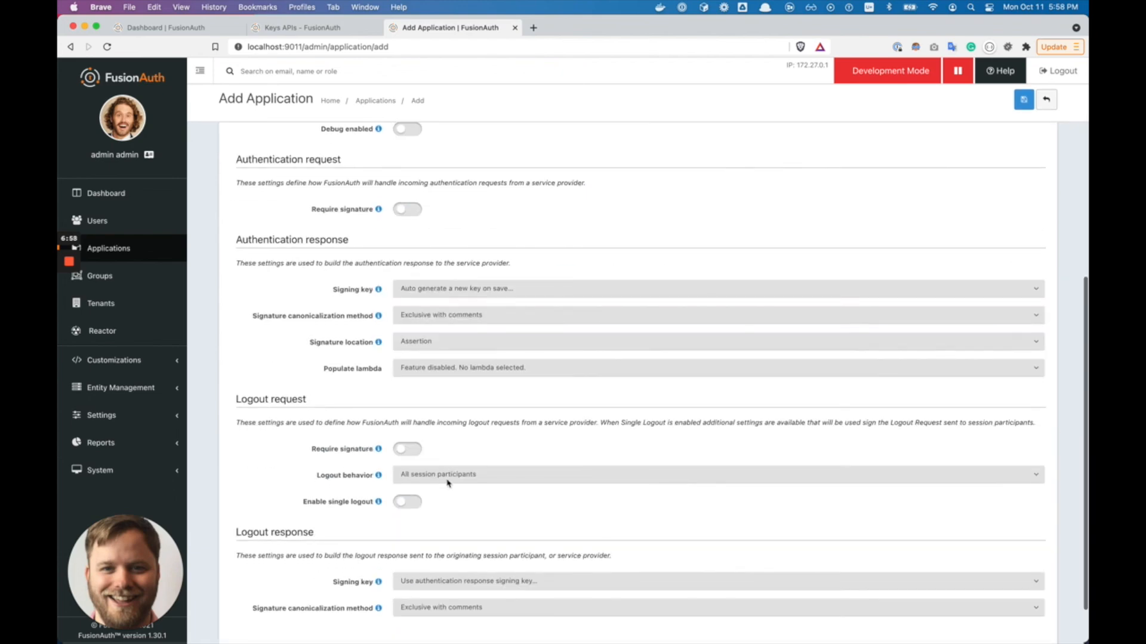
click(479, 529)
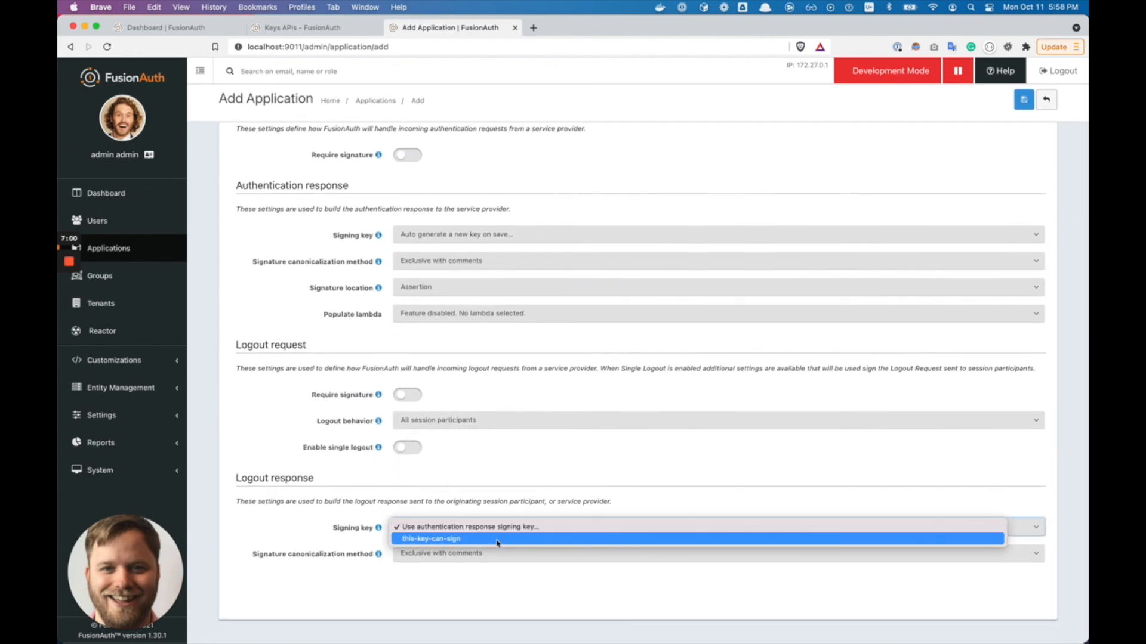